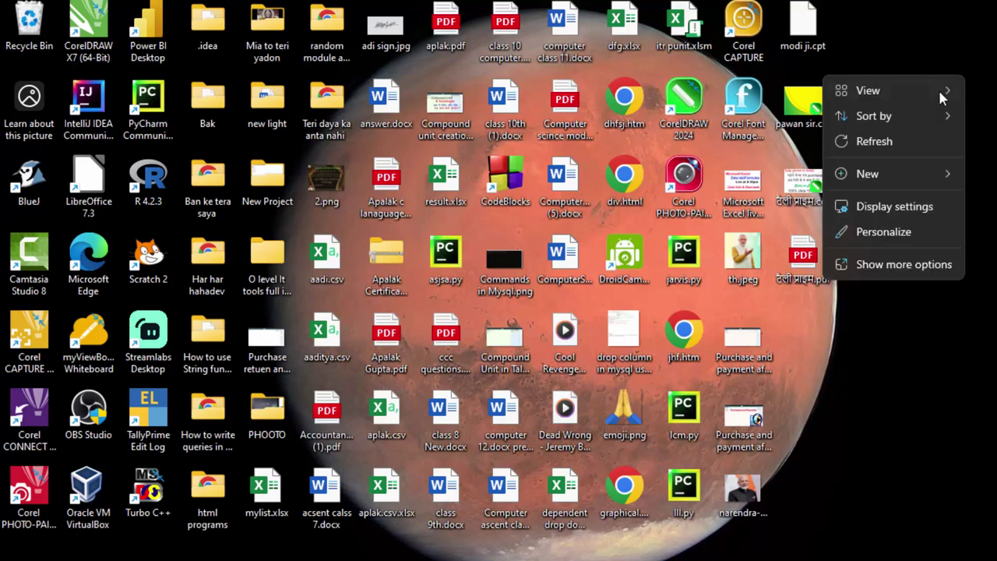
click(924, 137)
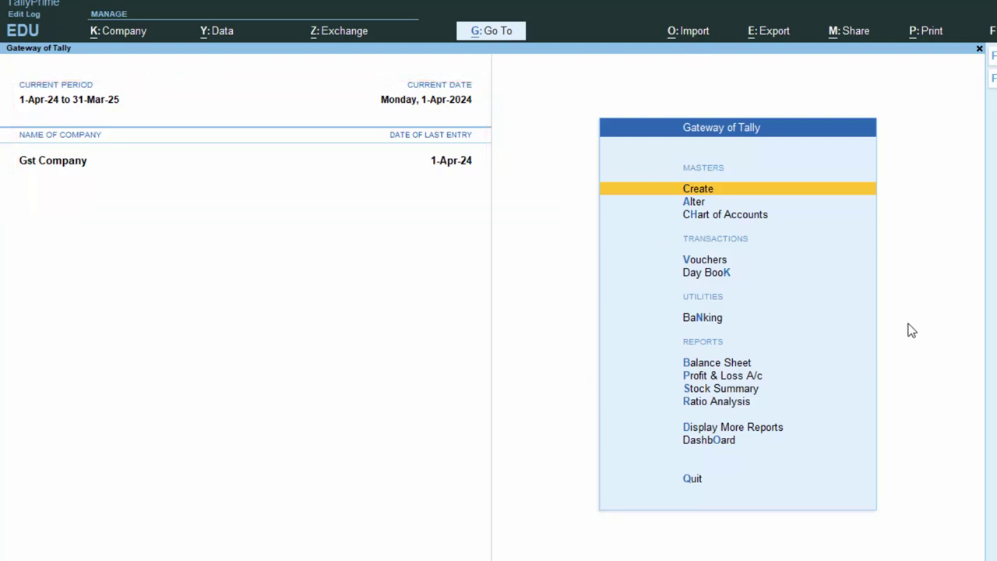
- Examine the Sugar stock in the Stock Summary down to its purchase voucher, and return to the Gateway of Tally
click(691, 393)
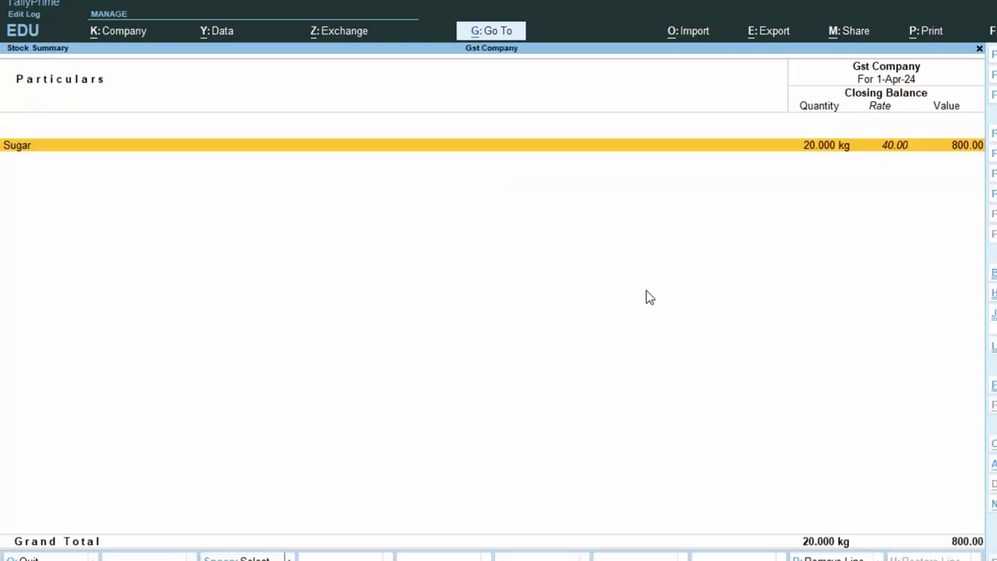
key(Return)
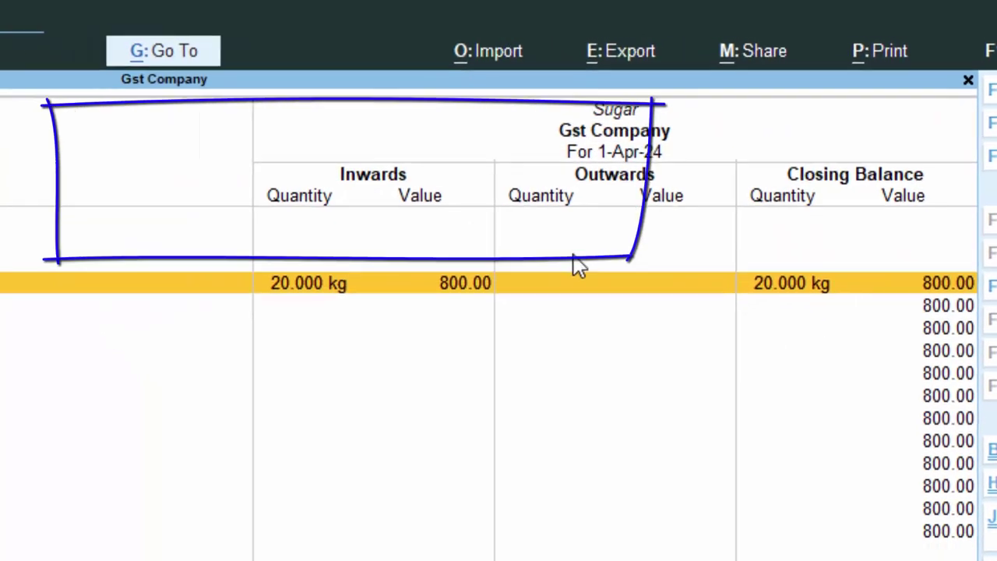
key(Return)
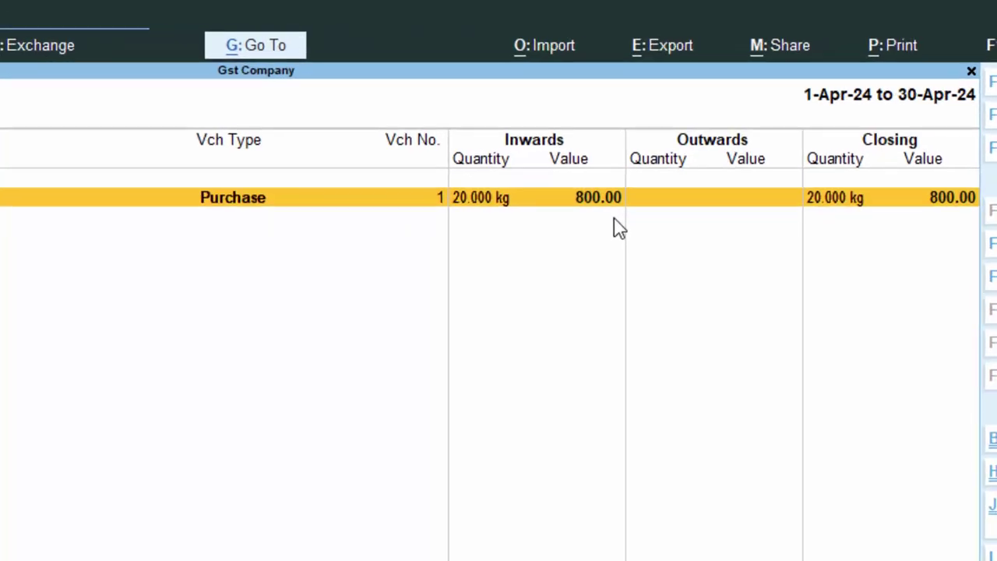
key(Return)
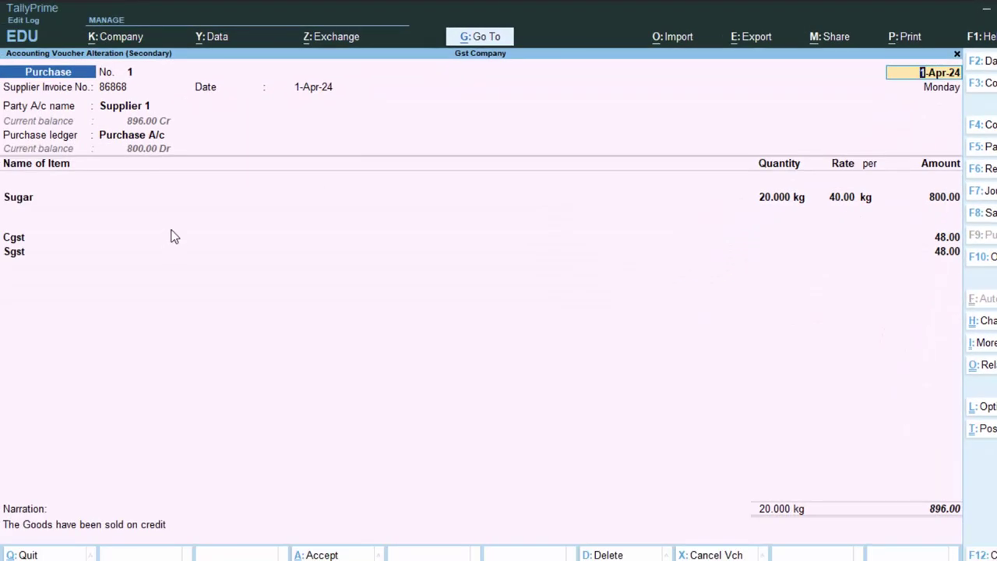
key(Escape)
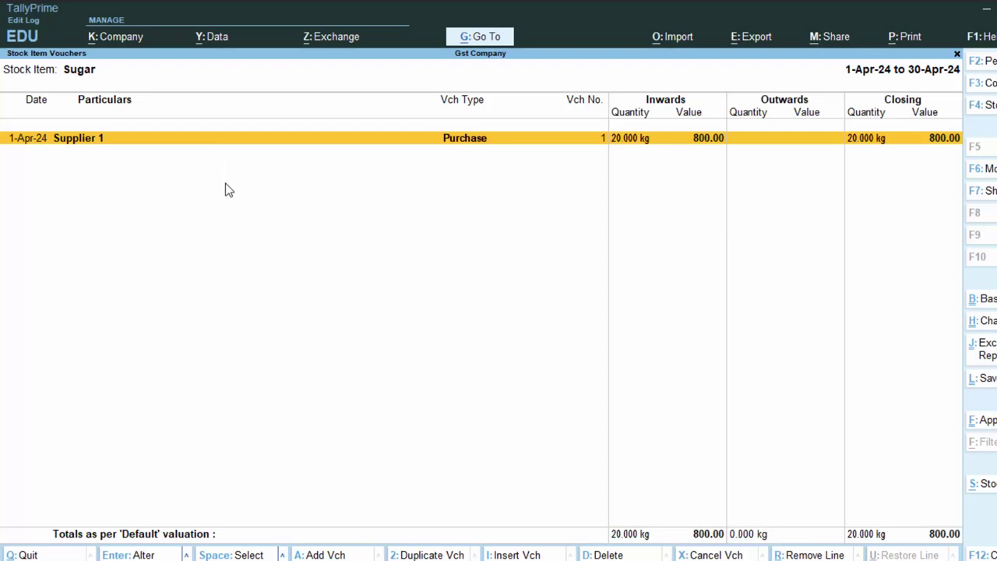
key(Escape)
key(Escape)
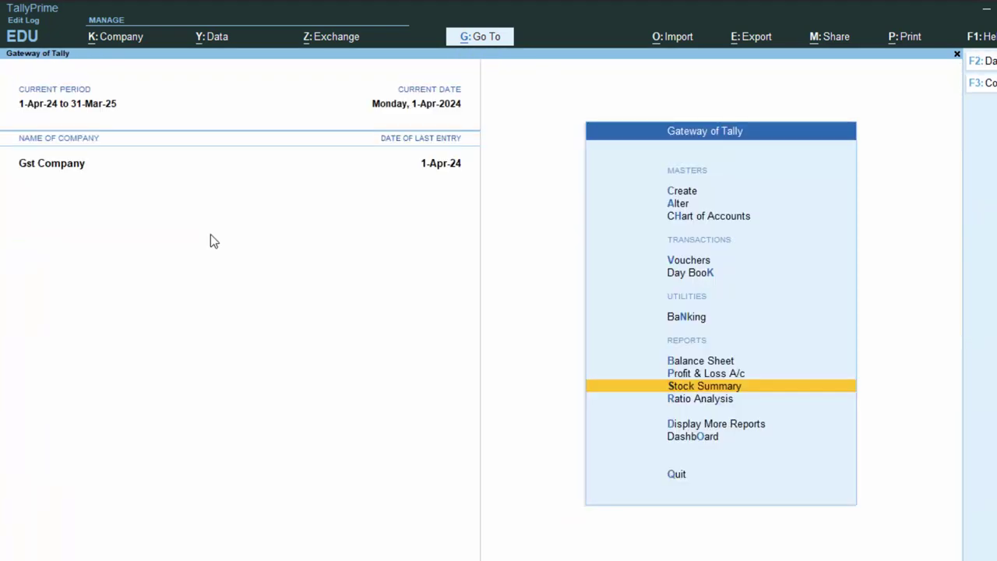
- Start a sales voucher and create a new party ledger with the customer's name, leaving the alias blank
key(v)
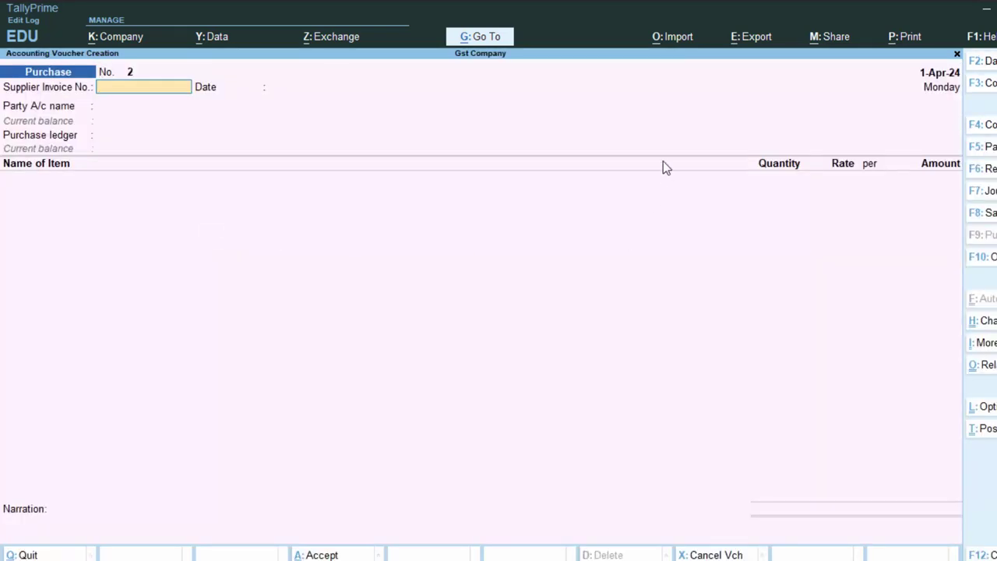
key(F8)
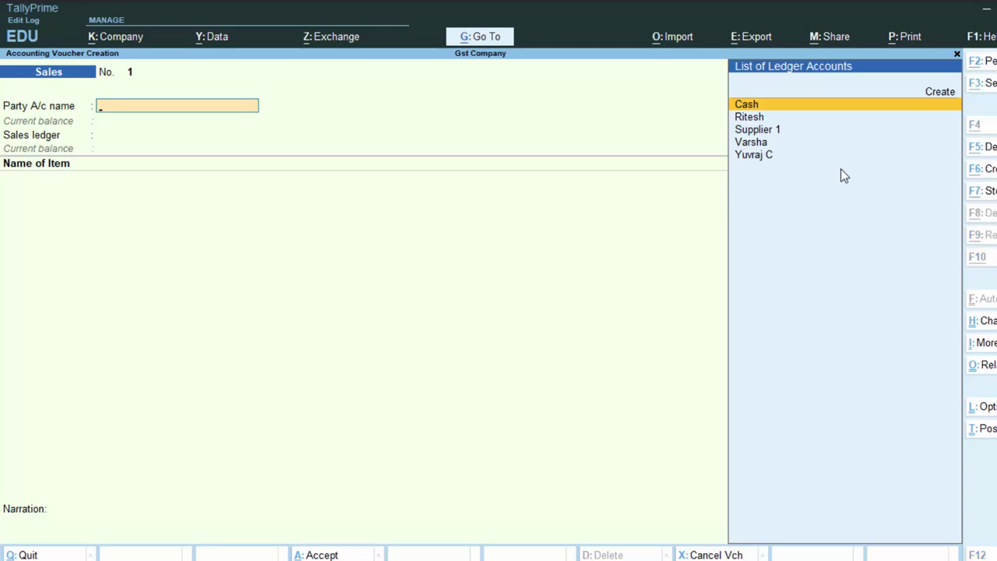
key(alt+c)
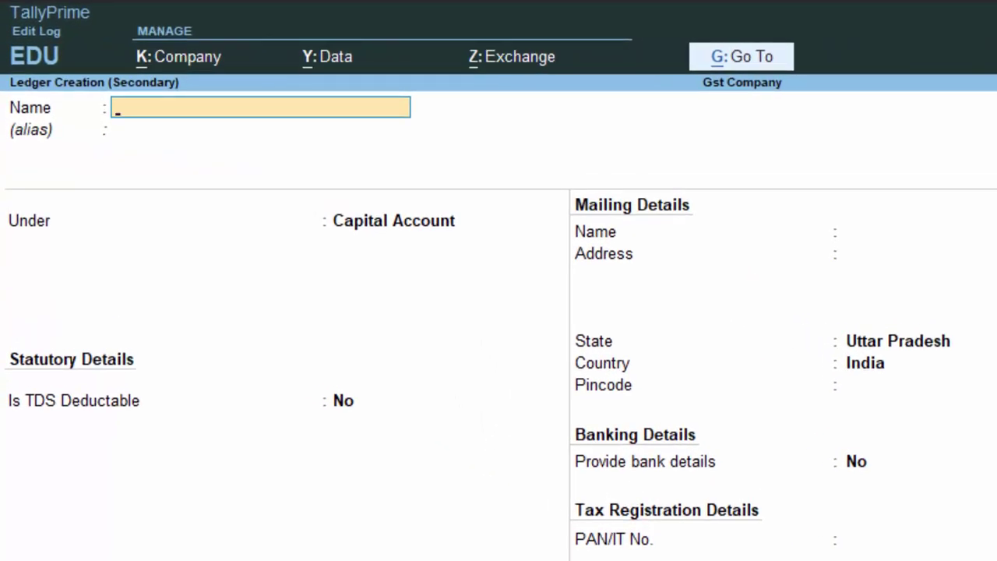
text(Lokesh D)
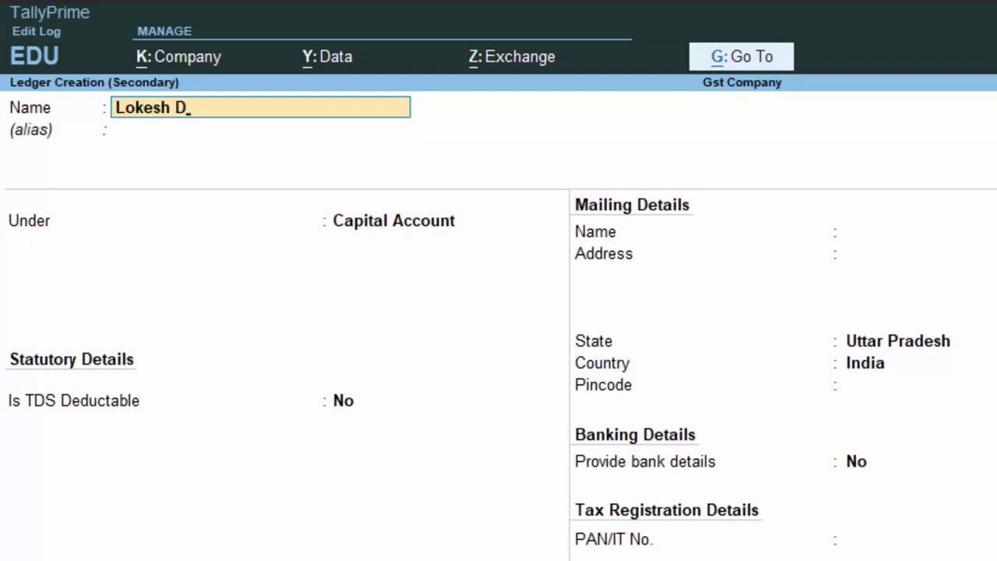
key(Return)
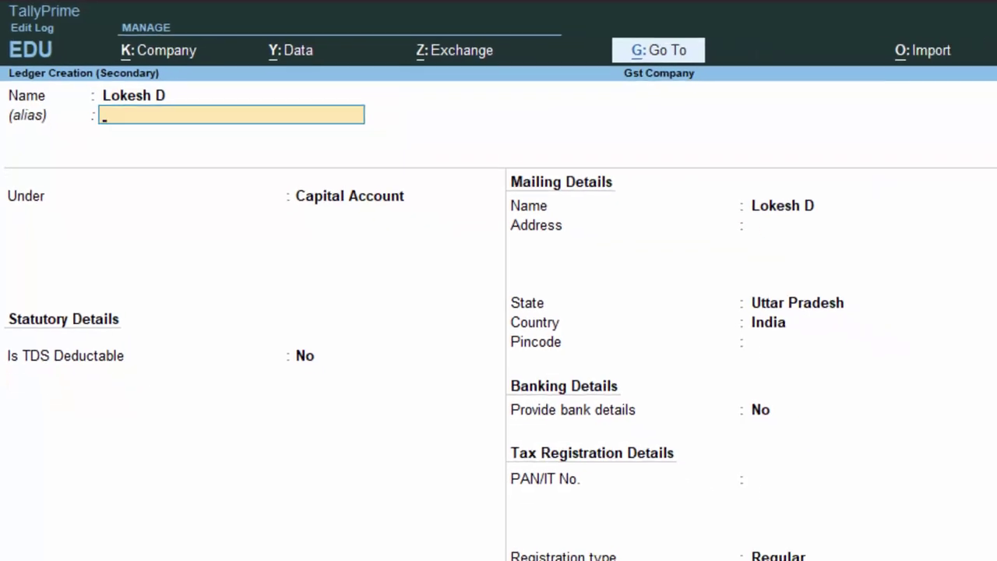
key(Return)
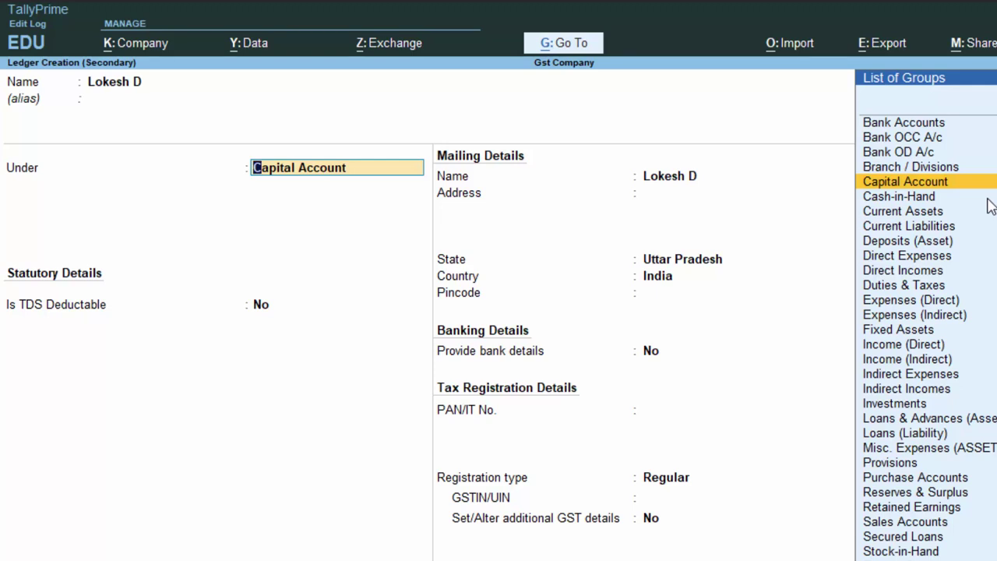
- Place the customer's ledger under the Sundry Debtors group
text(S)
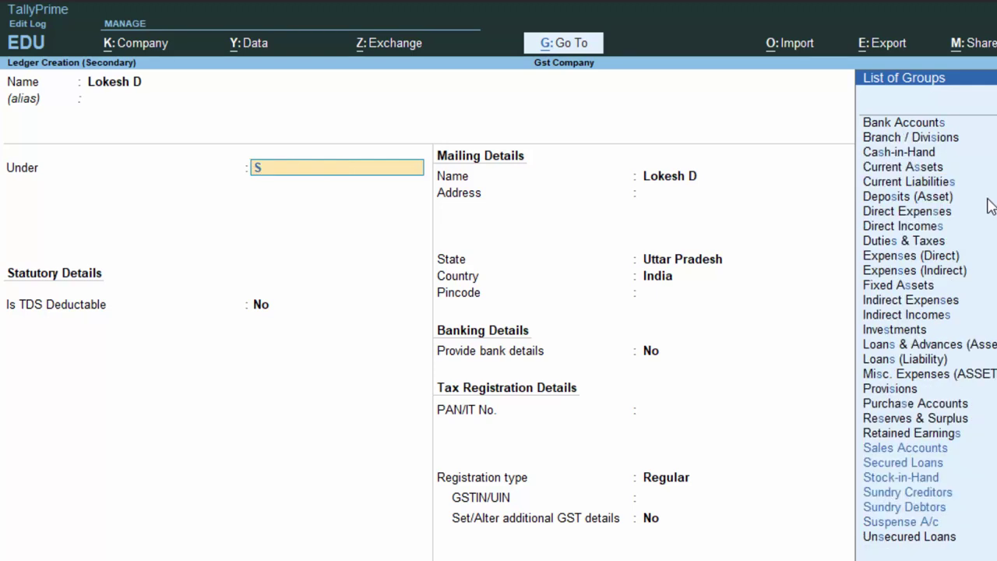
key(Down)
key(Down)
key(Down)
key(Down)
key(Return)
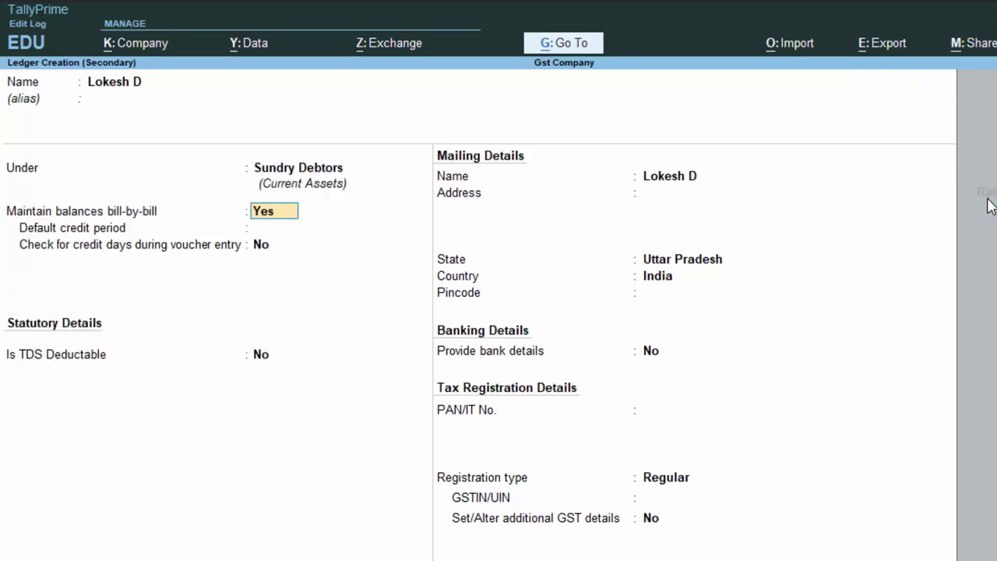
- Accept the default balance, mailing, banking and tax details and save the customer's ledger
key(Return)
key(Return)
key(Return)
key(Return)
key(Return)
key(Return)
key(Return)
key(Return)
key(Return)
key(Return)
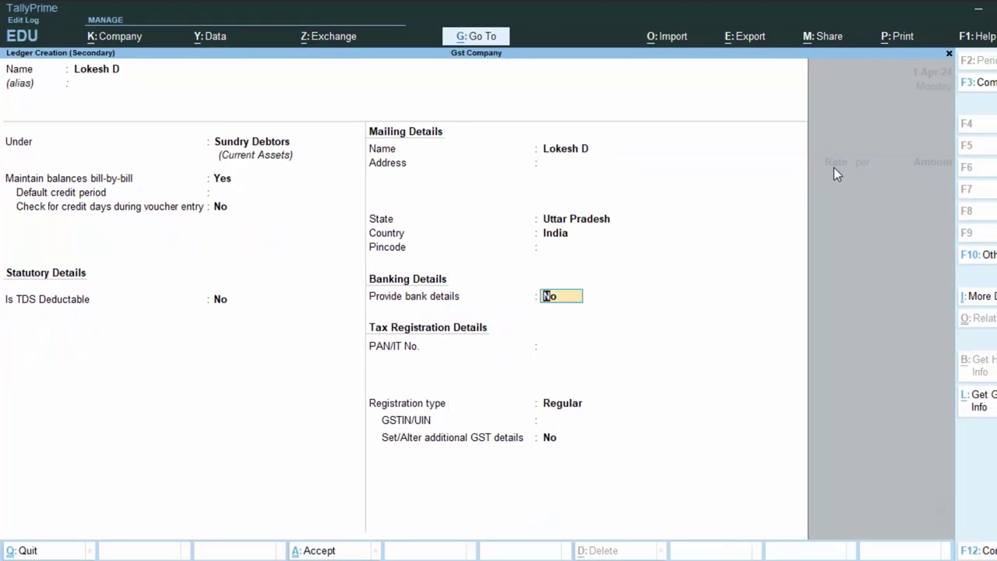
key(Return)
key(Return)
key(Return)
key(Return)
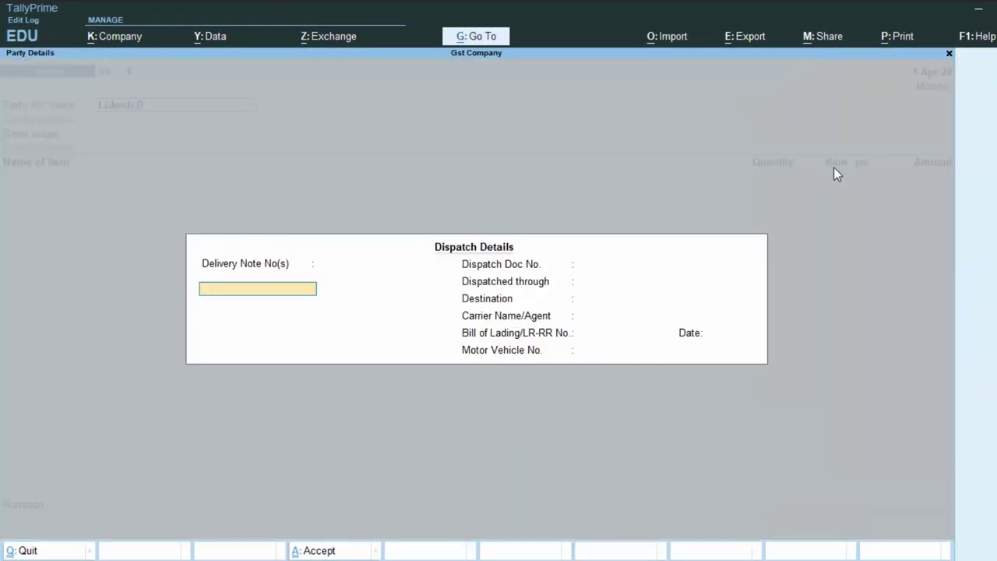
- Leave the dispatch details blank and accept the default party details for the sales voucher
key(Return)
key(Return)
key(Return)
key(Return)
key(Return)
key(Return)
key(Return)
key(Return)
key(Return)
key(Return)
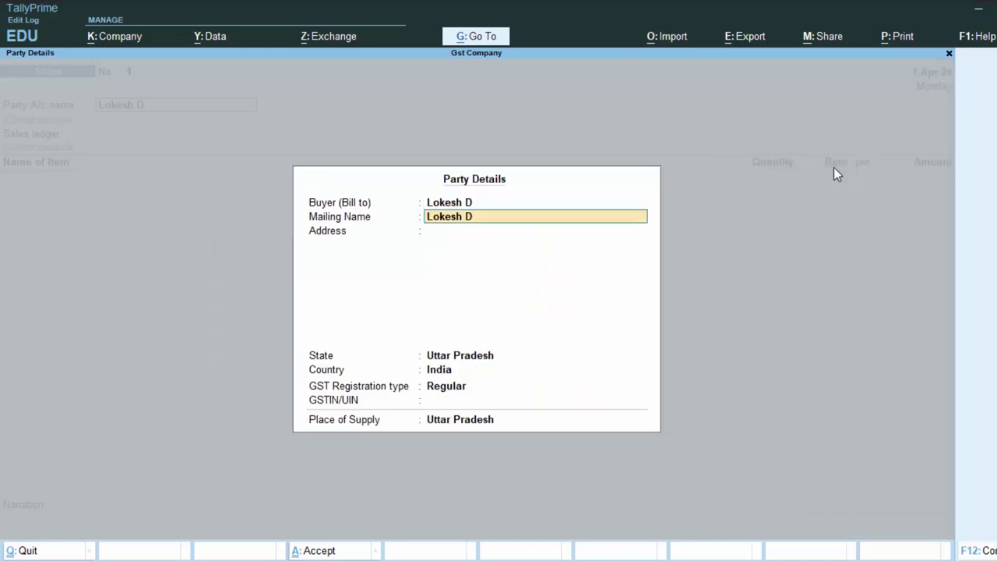
key(Return)
key(Return)
key(Return)
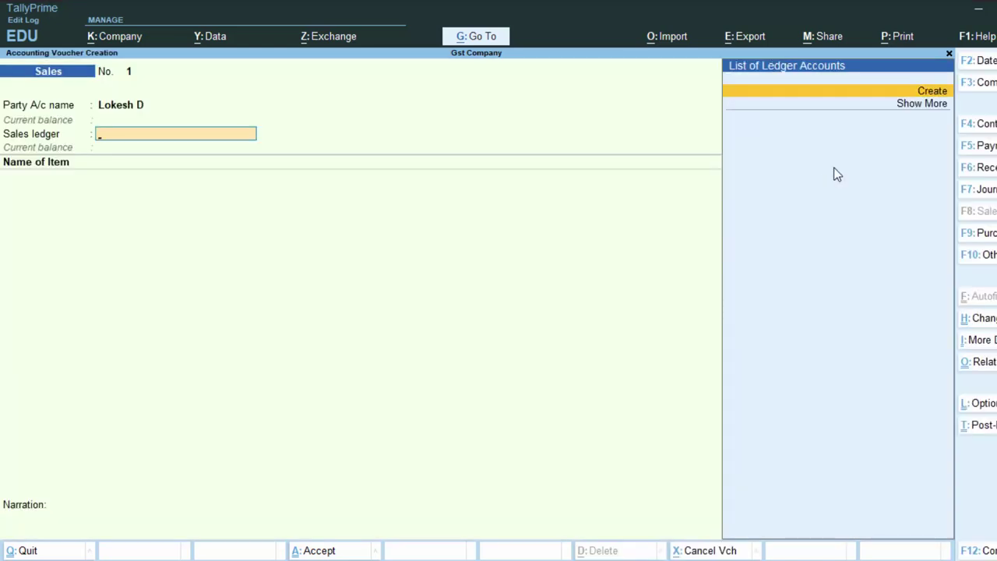
- Create a new sales ledger named Sales A/c from the voucher, without an alias
key(Return)
text(Sa)
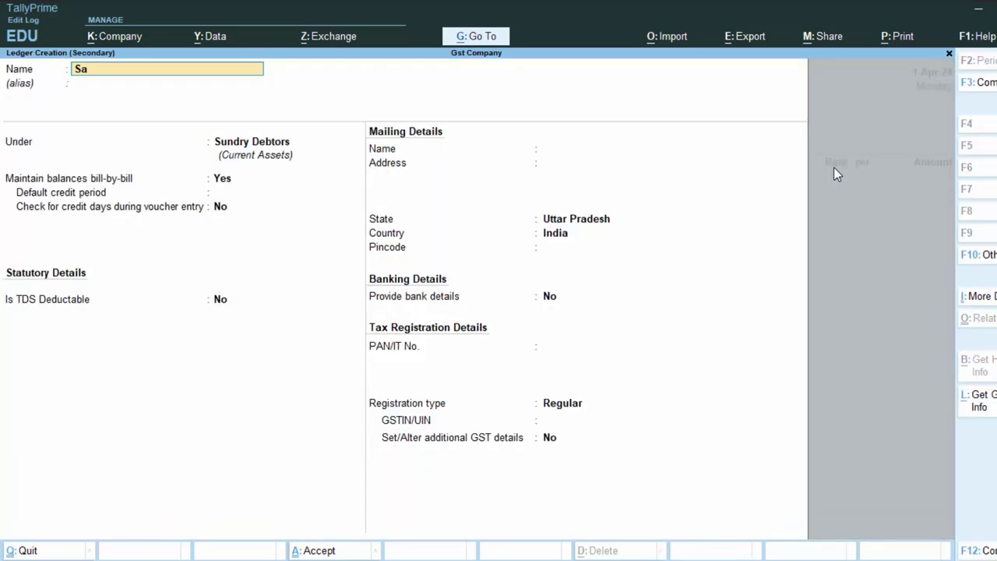
text(les)
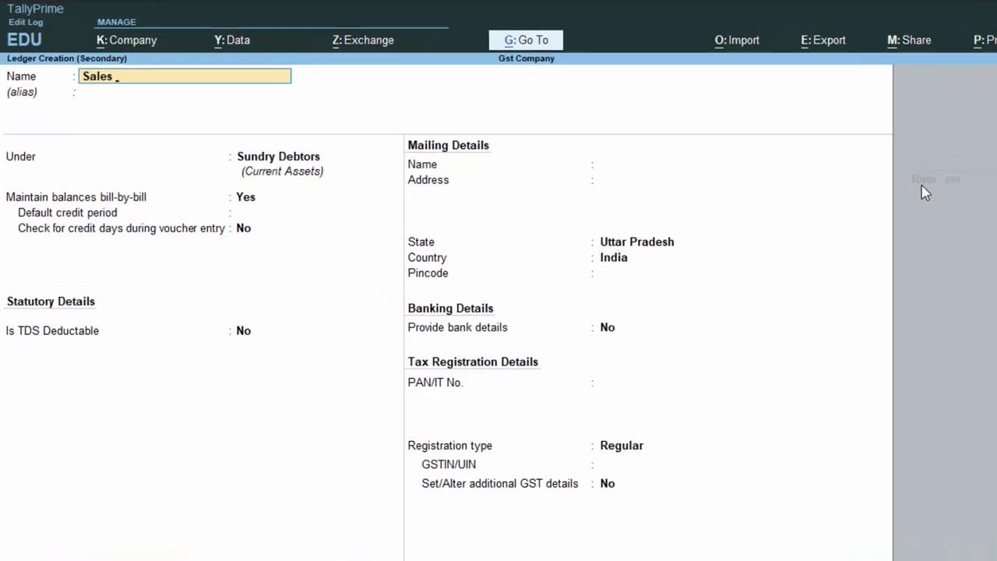
text( a/c)
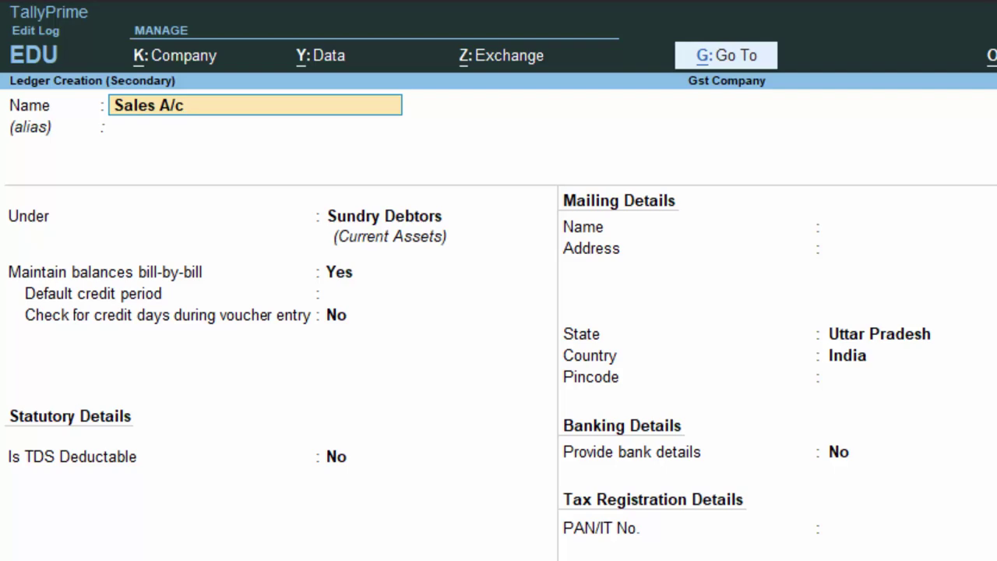
key(Return)
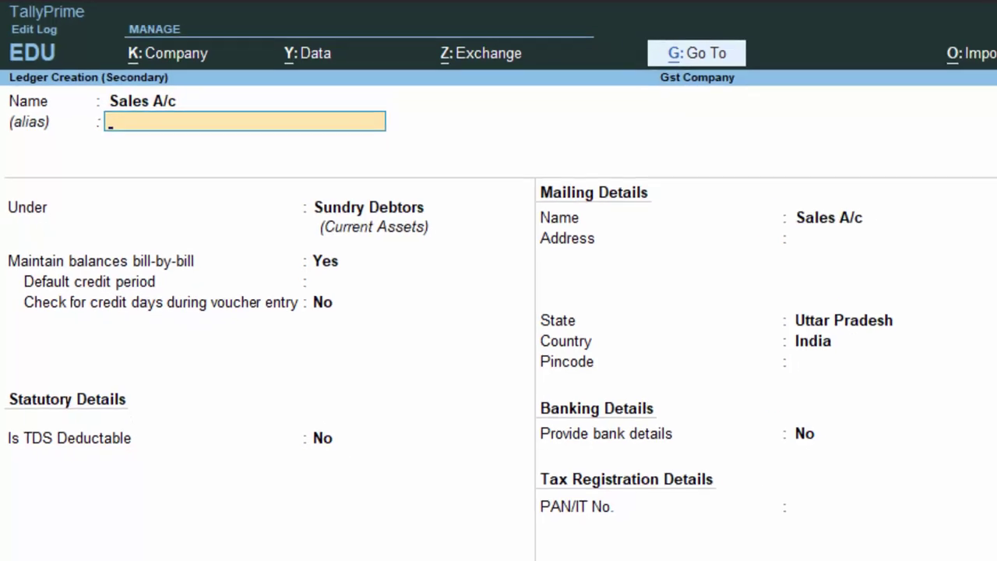
key(Return)
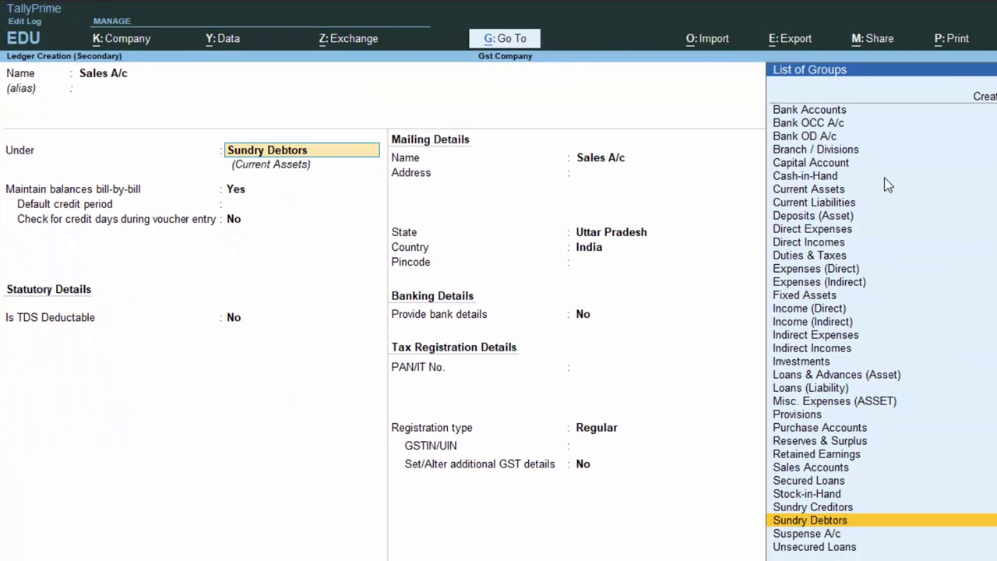
- Place the Sales A/c ledger under Sales Accounts and save it with the default GST and statutory details
text(S)
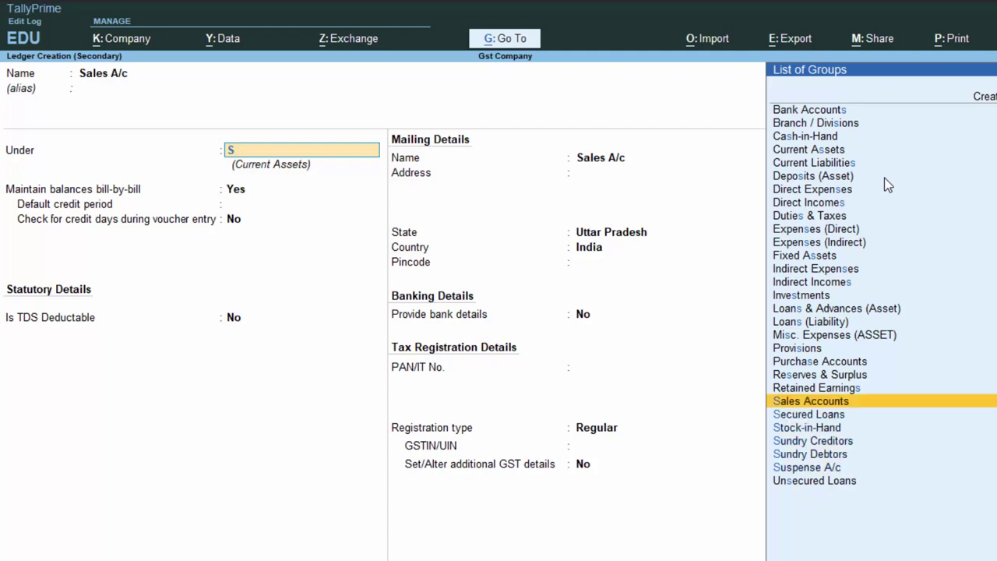
key(Return)
key(Return)
key(Return)
key(Return)
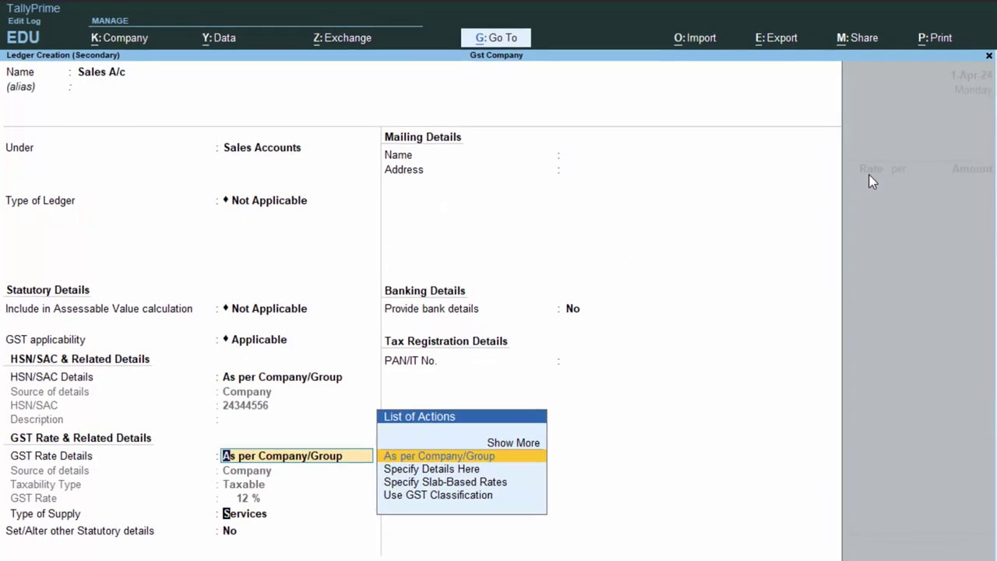
key(Return)
key(Return)
key(Return)
key(Return)
key(Return)
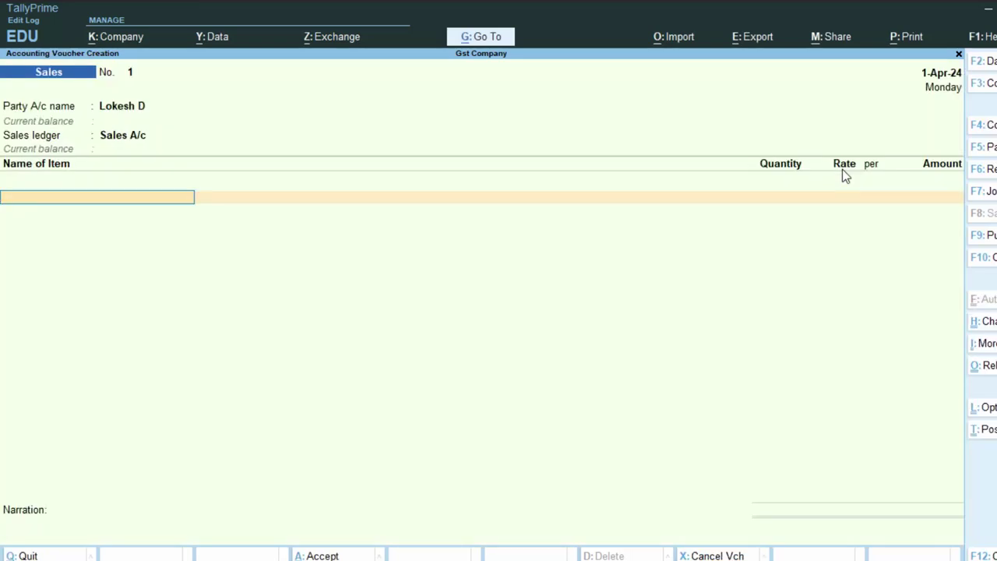
- Try to enter 21 kg of Sugar in the sales voucher, and quit the voucher without saving
text(S)
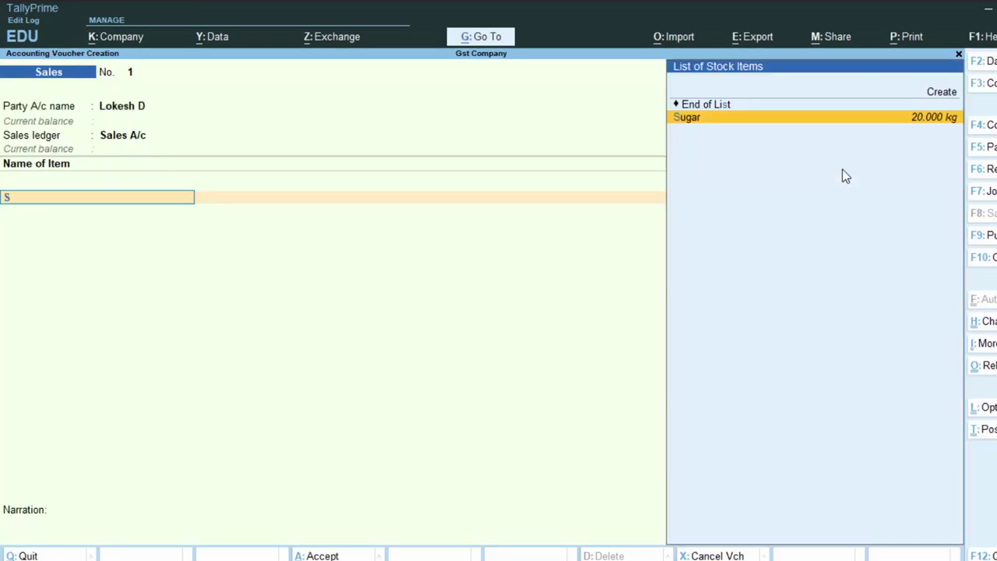
key(Return)
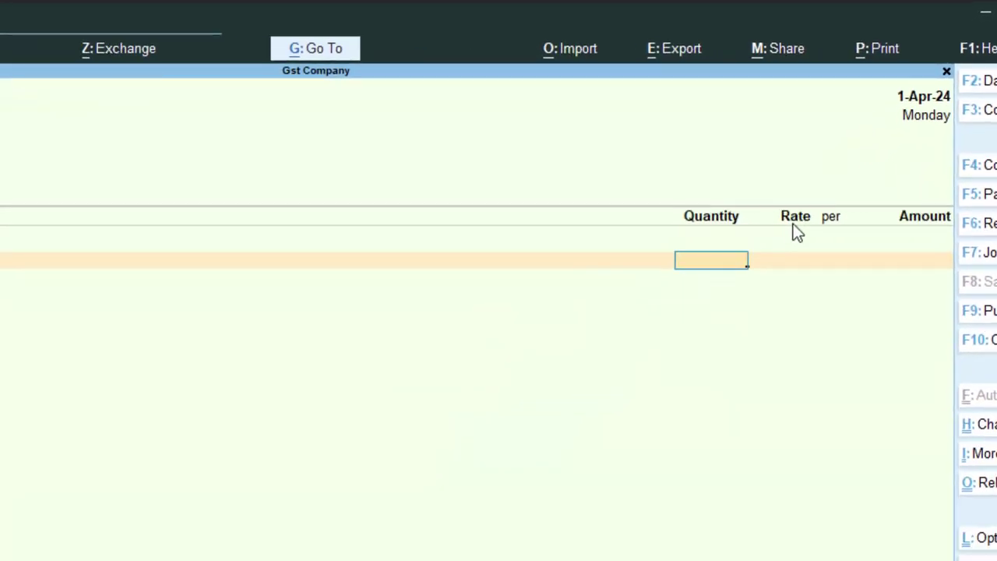
text(21)
key(Return)
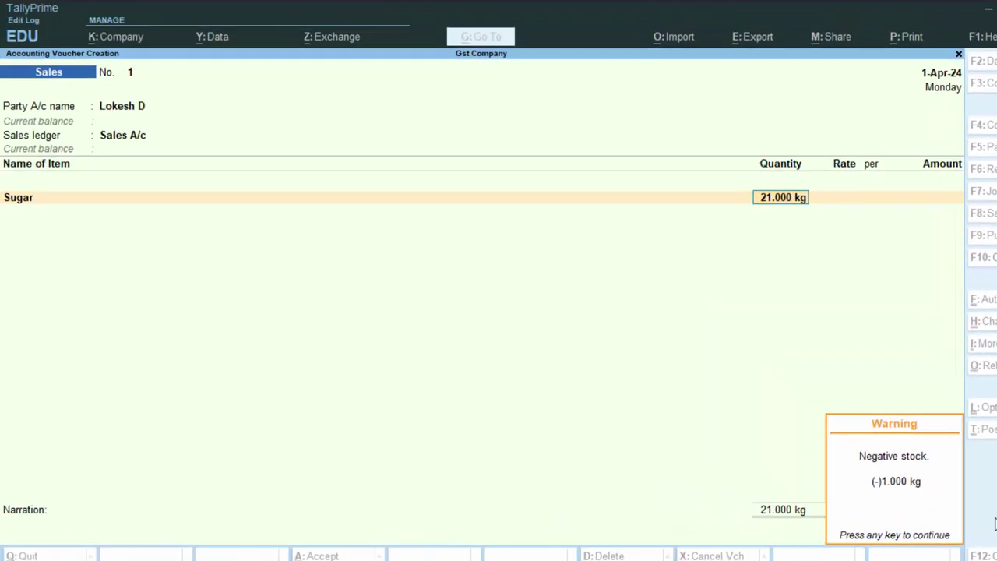
key(Return)
key(Escape)
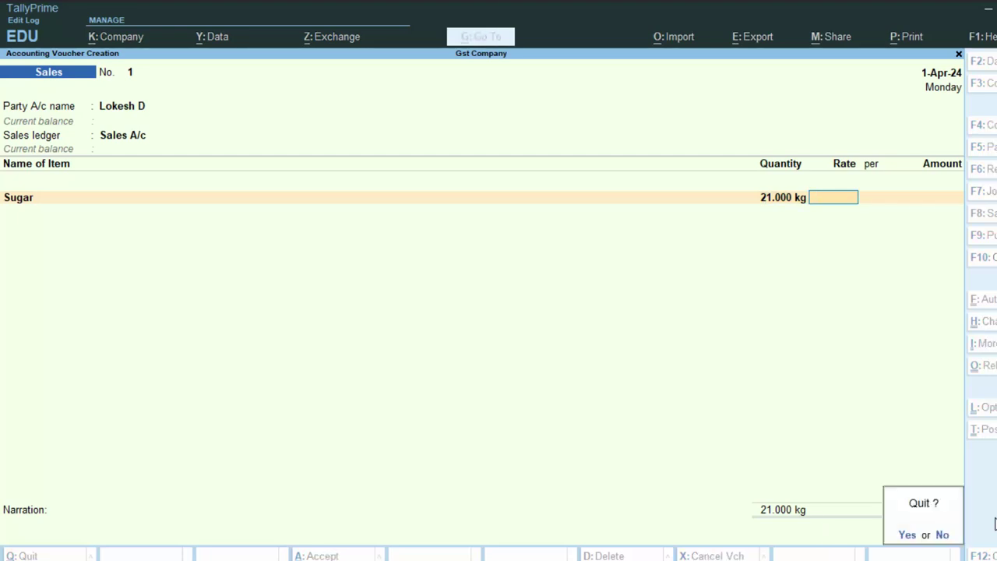
key(Return)
key(Return)
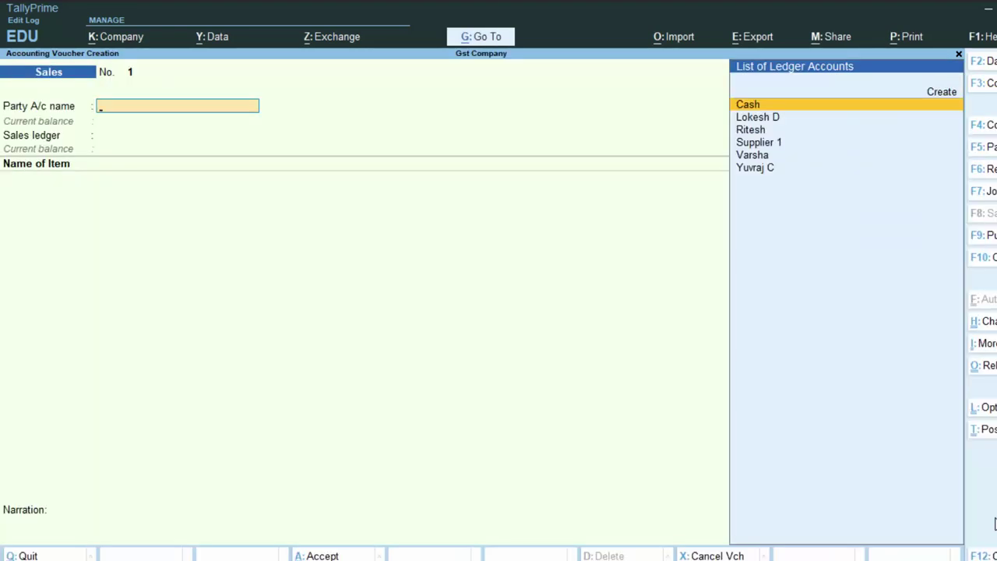
- Set the new customer as the voucher's party with default dispatch and party details, and use Sales A/c as the sales ledger
key(Down)
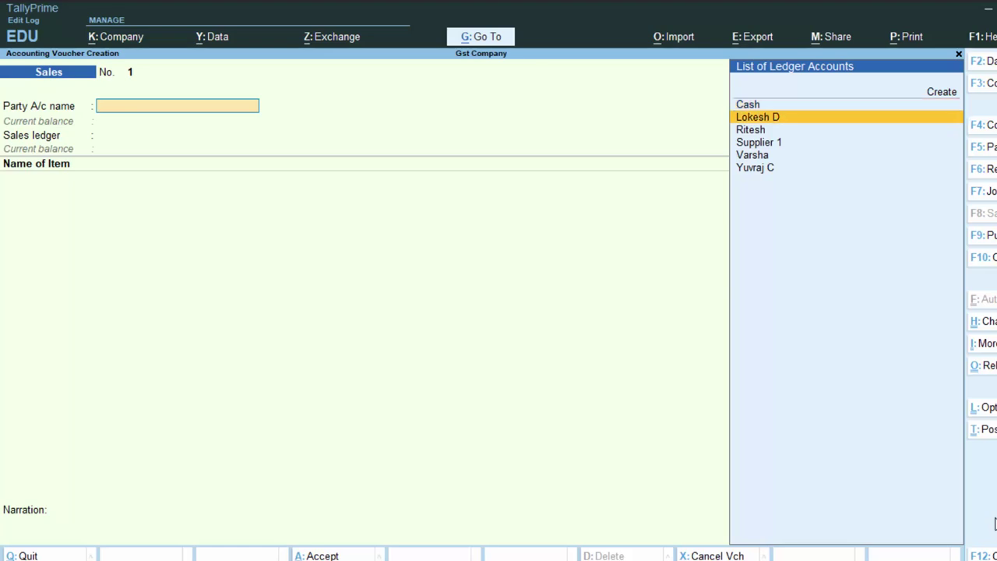
key(Return)
key(Return)
key(Return)
key(Return)
key(Return)
key(Return)
key(Return)
key(Return)
key(Return)
key(Return)
key(Return)
key(Return)
key(Return)
key(Return)
key(Return)
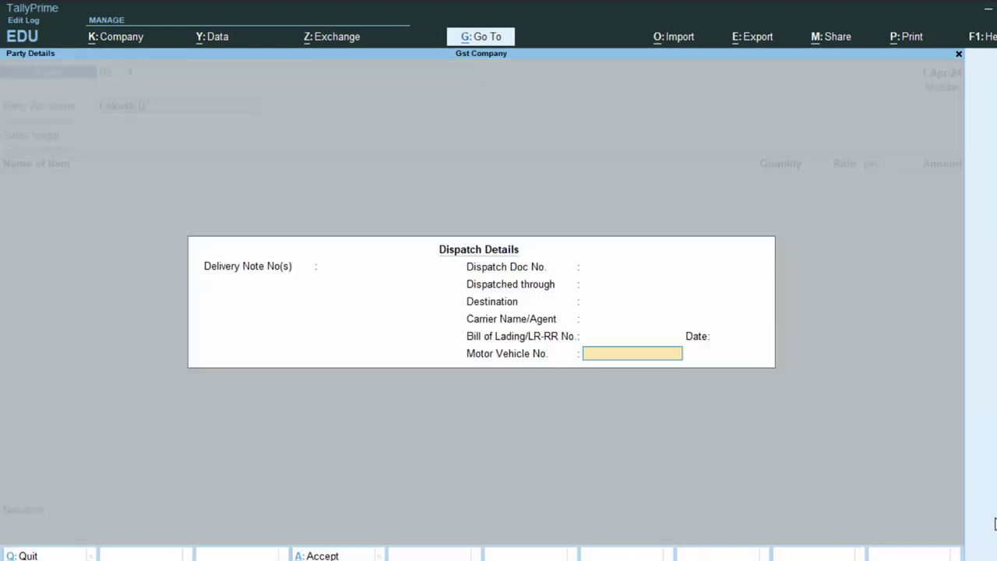
key(Return)
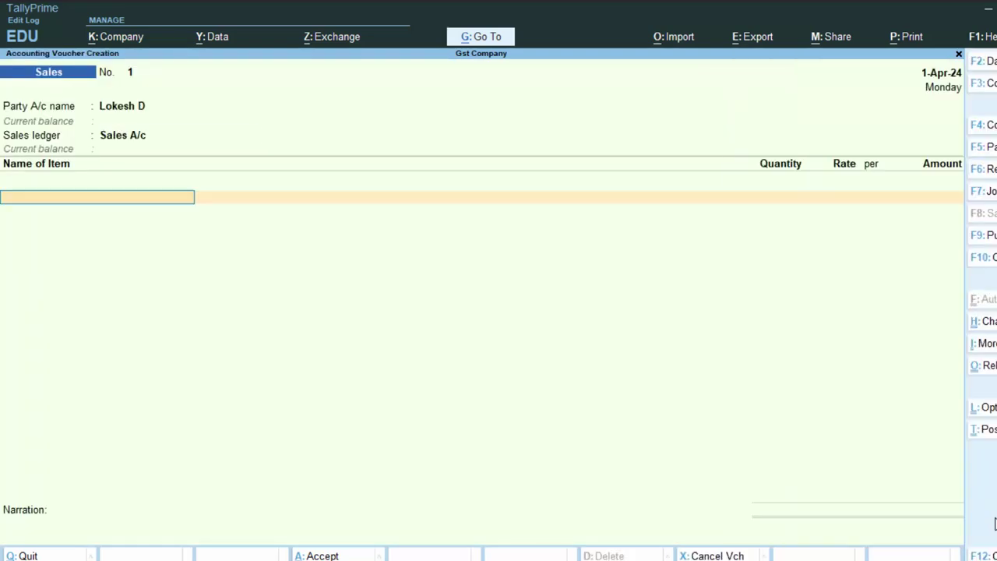
- Enter 20 kg of Sugar at a rate of 55 per kg as the sales voucher's item line
text(s)
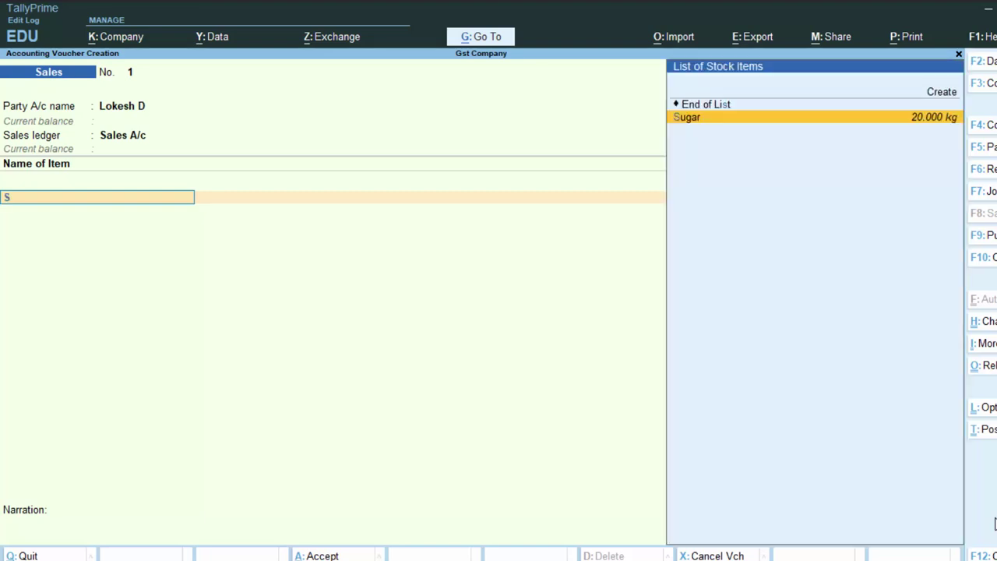
key(Return)
text(20)
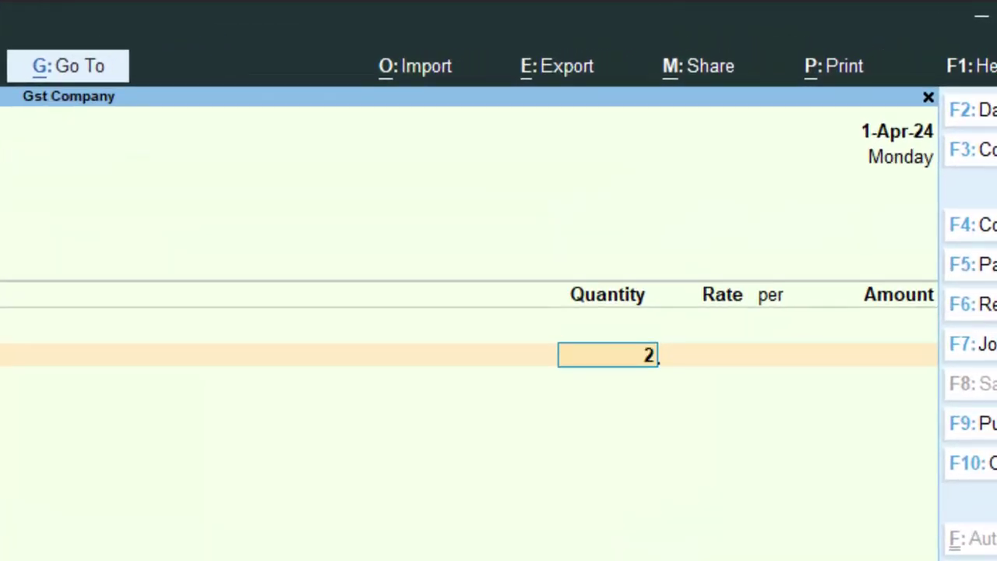
key(Return)
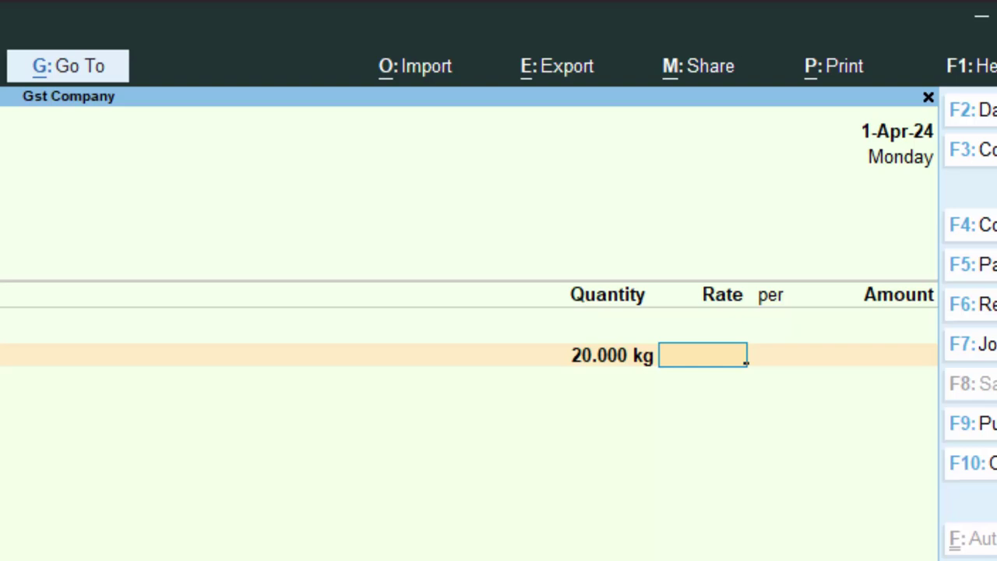
text(55)
key(Return)
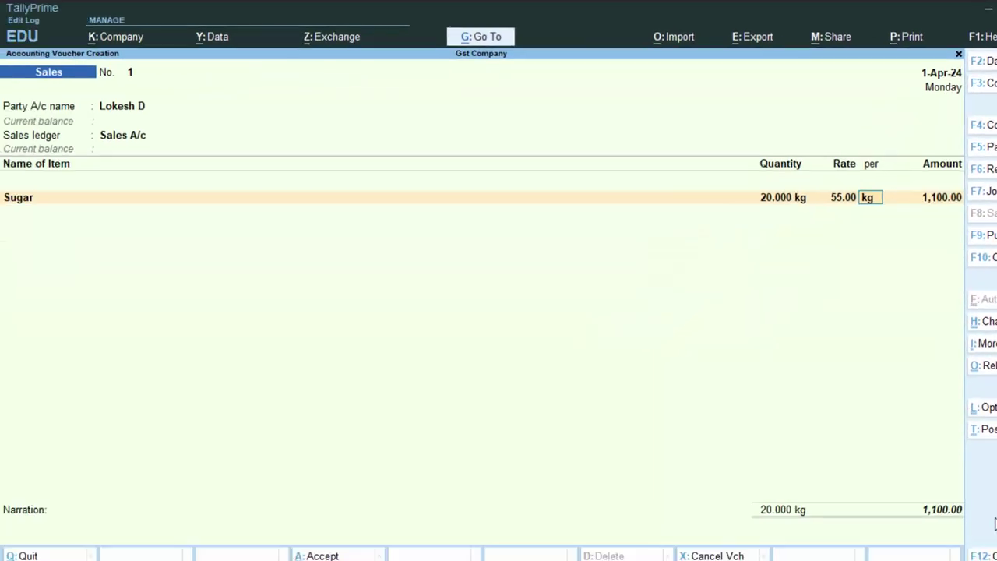
key(Return)
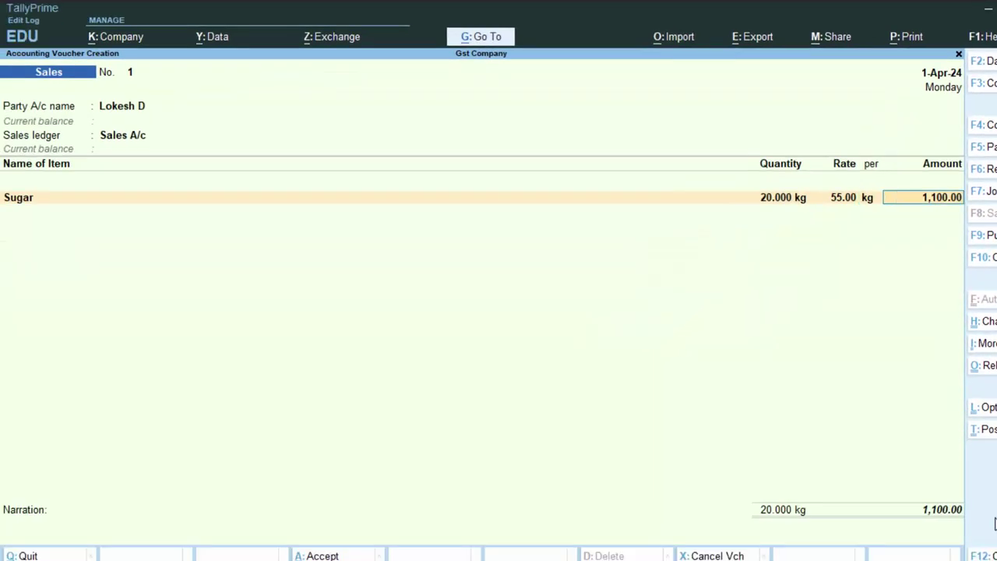
key(Return)
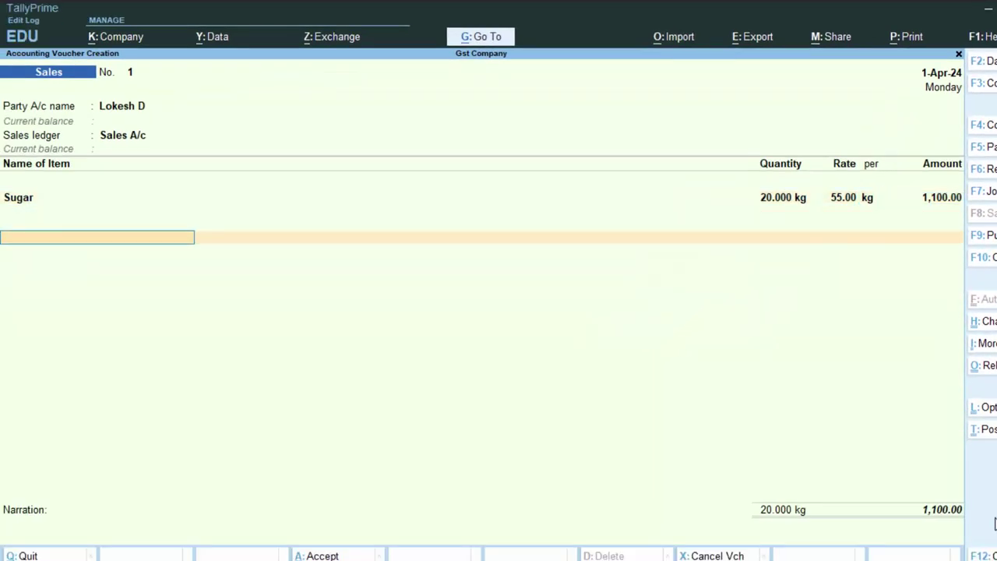
- Add the Cgst and Sgst ledgers below the Sugar line and save the sales voucher without a narration
text(c)
key(Return)
key(Return)
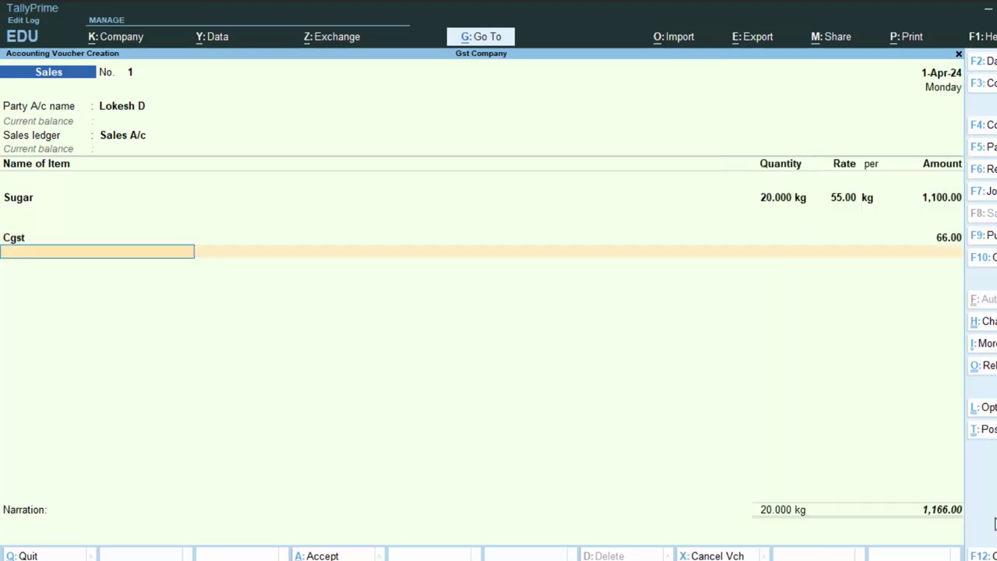
text(S)
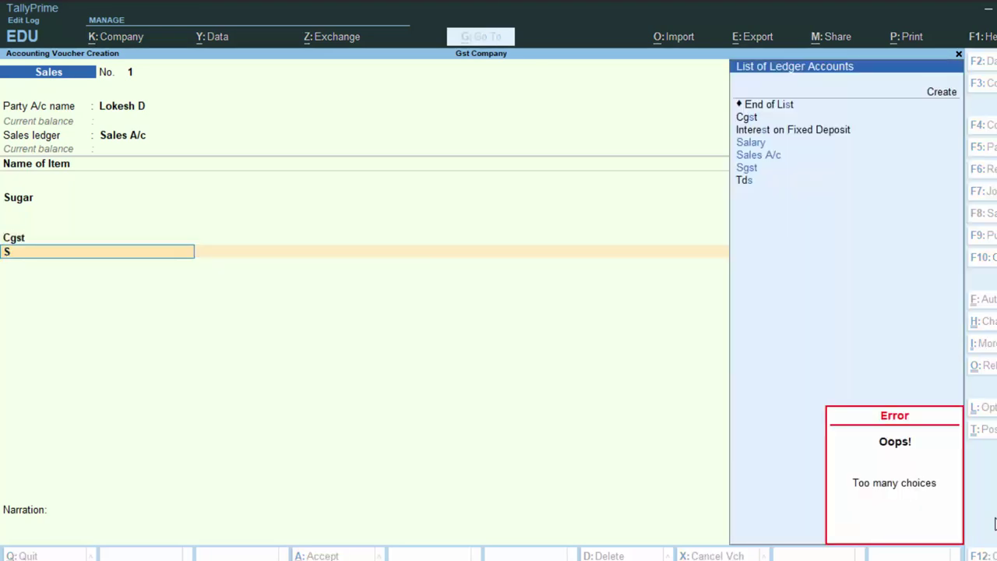
key(Down)
key(Down)
key(Return)
key(Return)
key(Return)
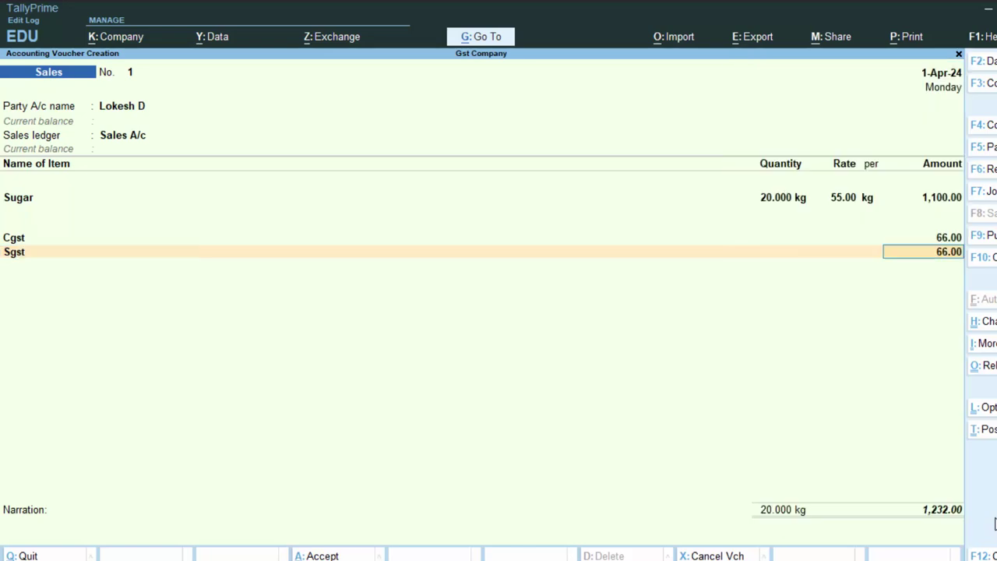
key(Return)
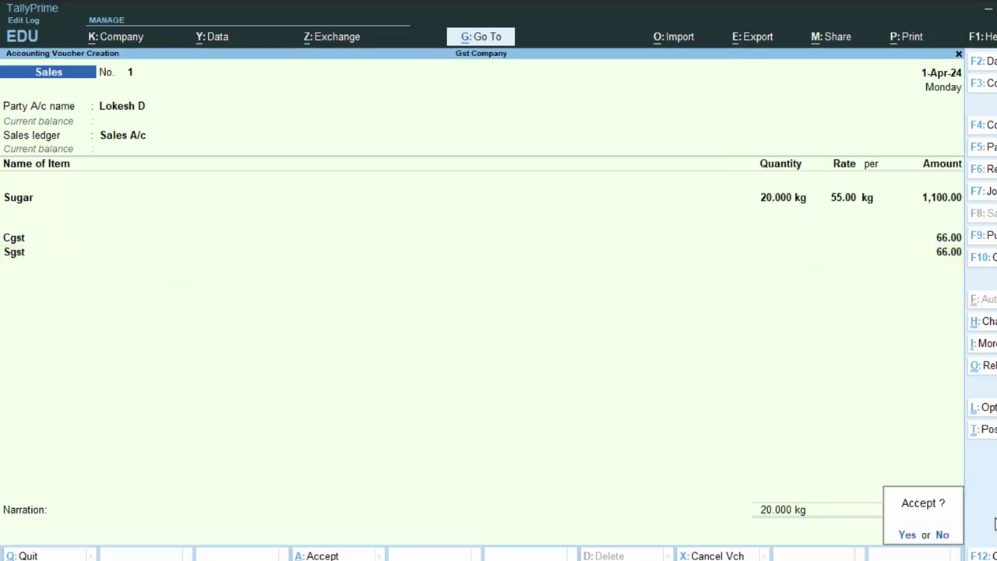
key(Return)
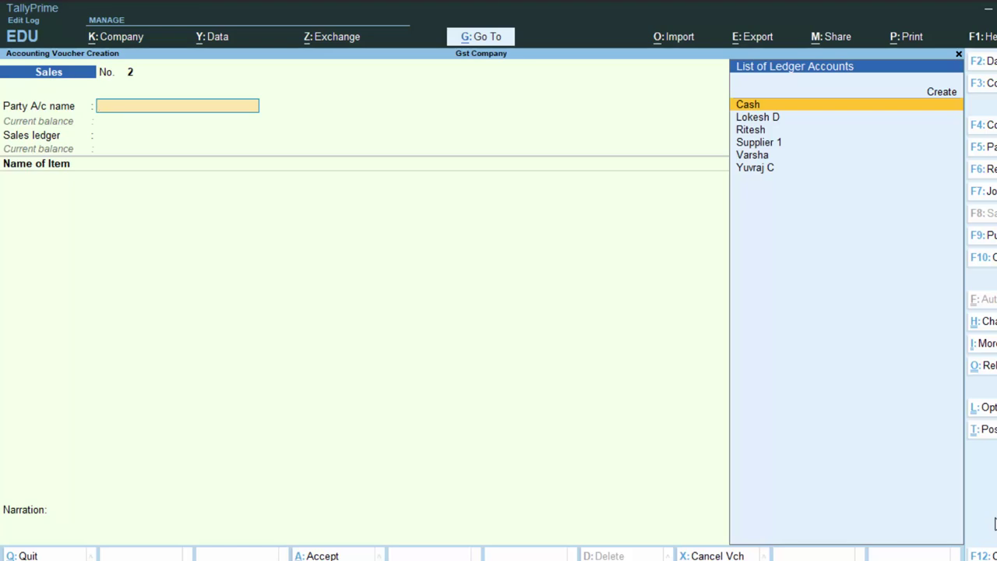
- Fill in the next sales voucher with Cash as party, default dispatch and party details, and Sales A/c as the sales ledger
key(Return)
key(Return)
key(Return)
key(Return)
key(Return)
key(Return)
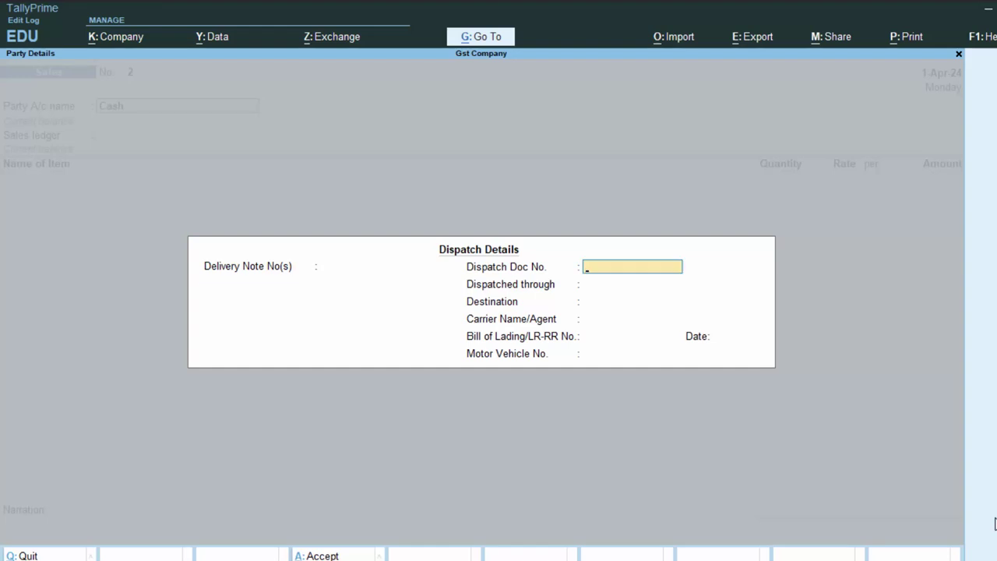
key(Return)
key(Return)
key(Return)
key(Return)
key(Return)
key(Return)
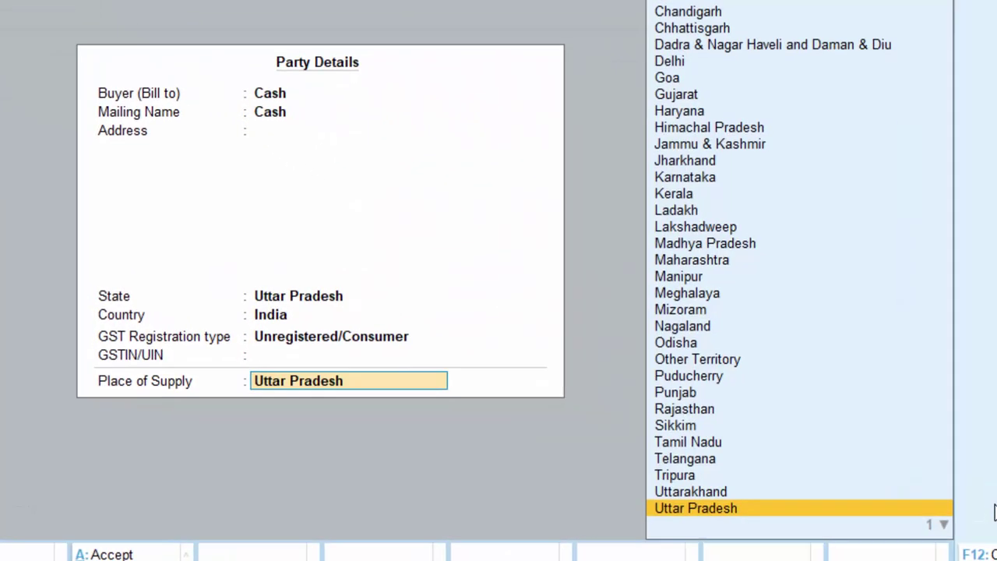
key(Return)
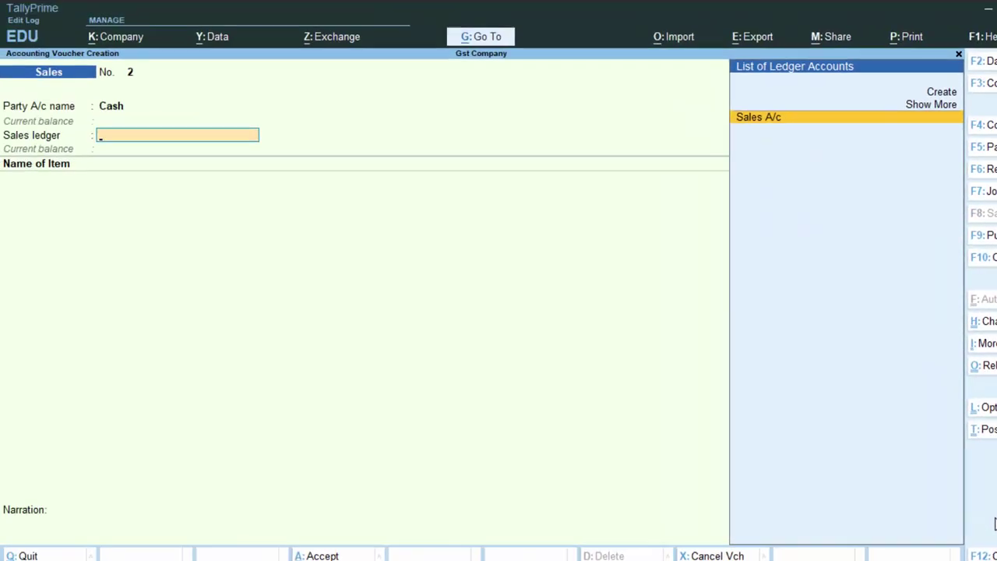
key(Return)
- Try to enter 5 kg of Sugar in the cash sales voucher, and quit the voucher without saving
text(S)
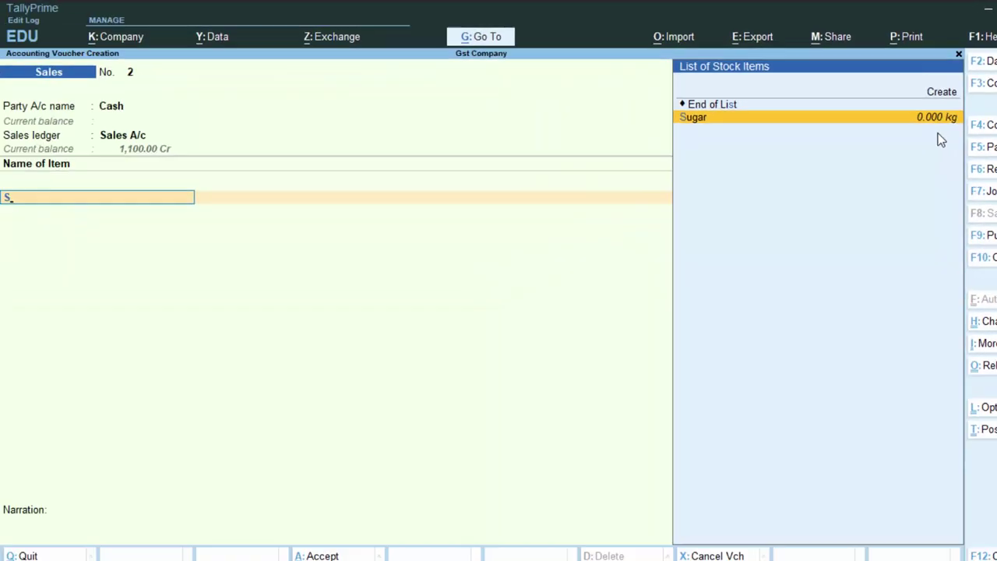
key(Return)
text(5)
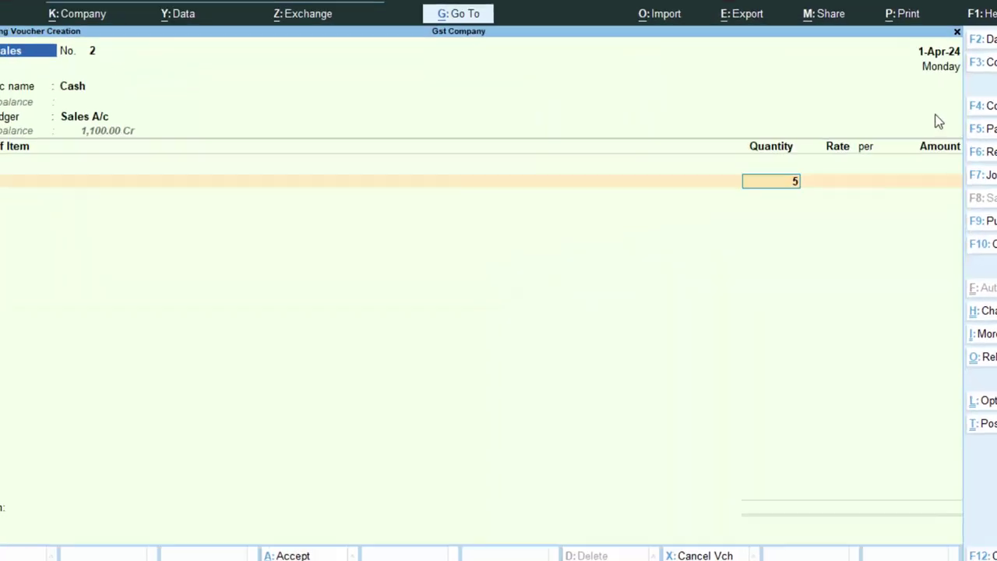
key(Return)
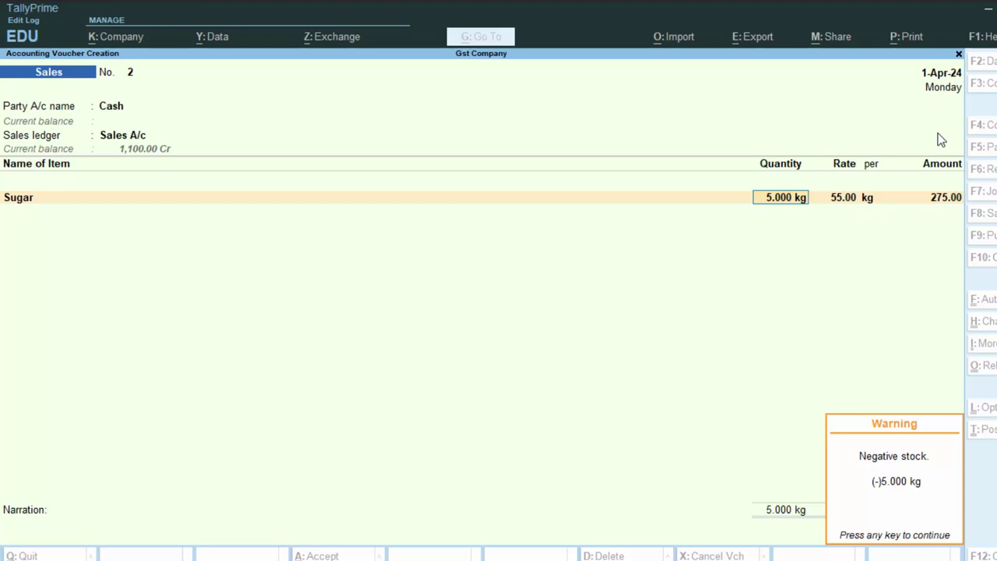
key(Return)
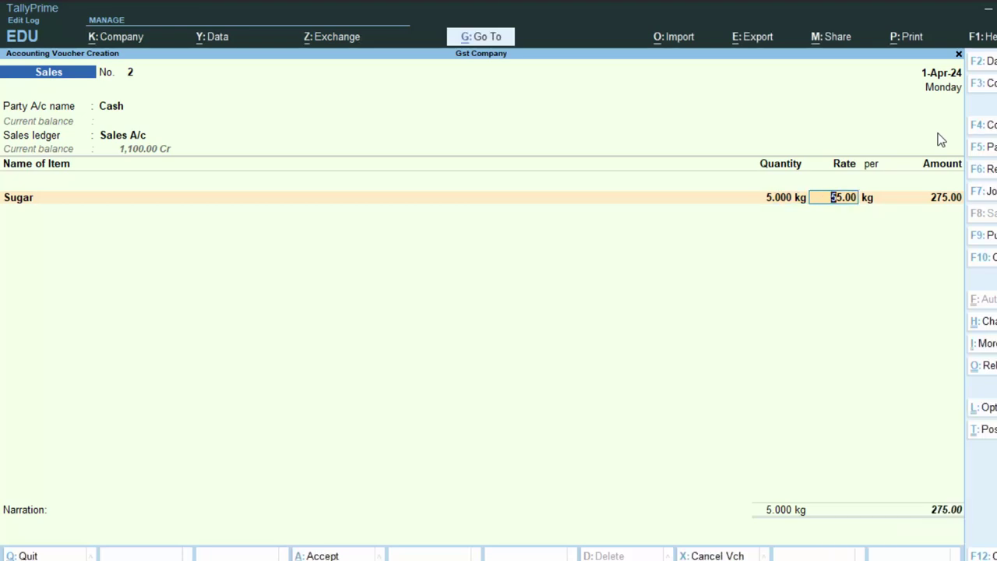
key(BackSpace)
key(Escape)
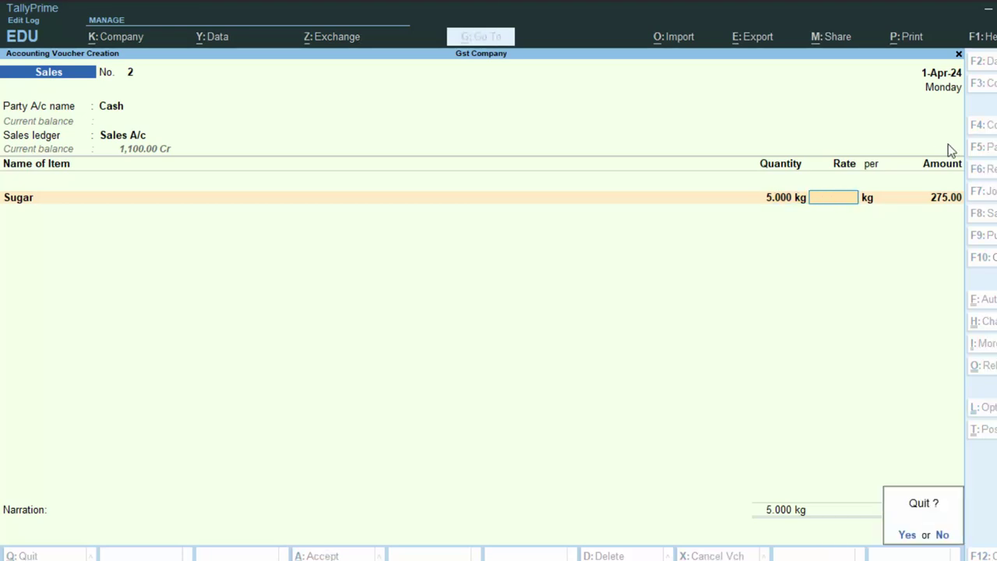
key(Return)
key(Return)
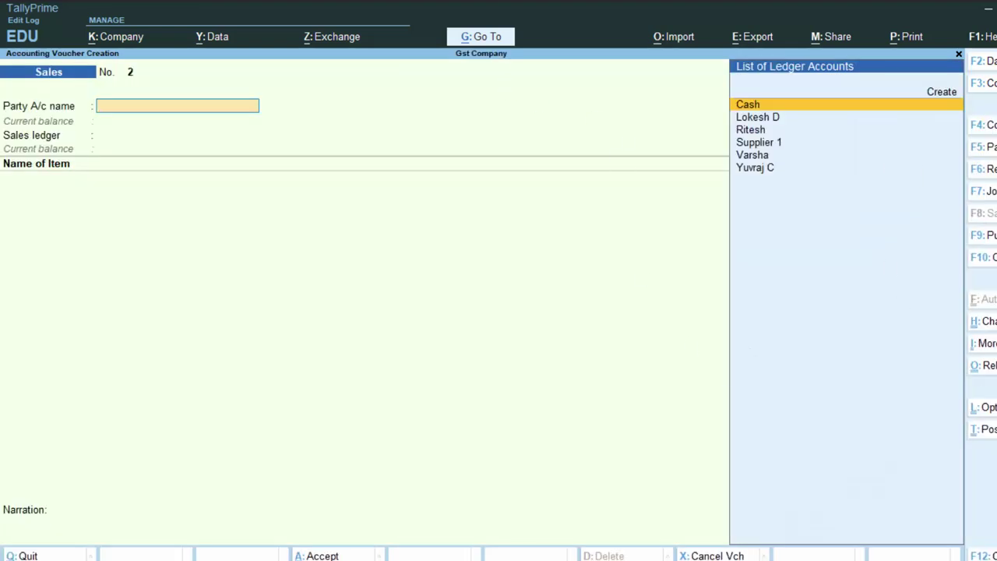
- Start a purchase voucher with supplier invoice number 3543 dated 1-Apr-24, and set the voucher date to 1-5-24
key(F9)
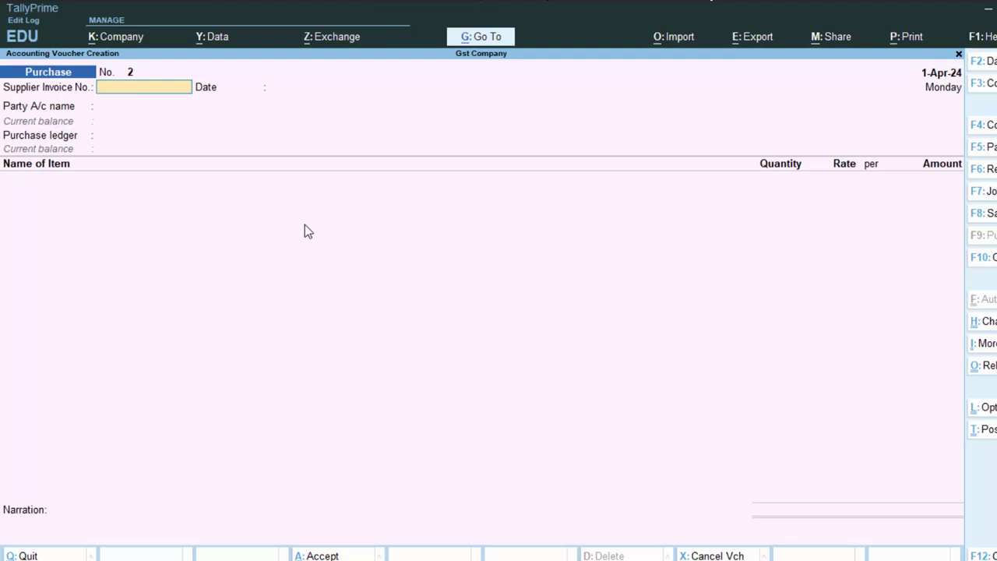
text(3543)
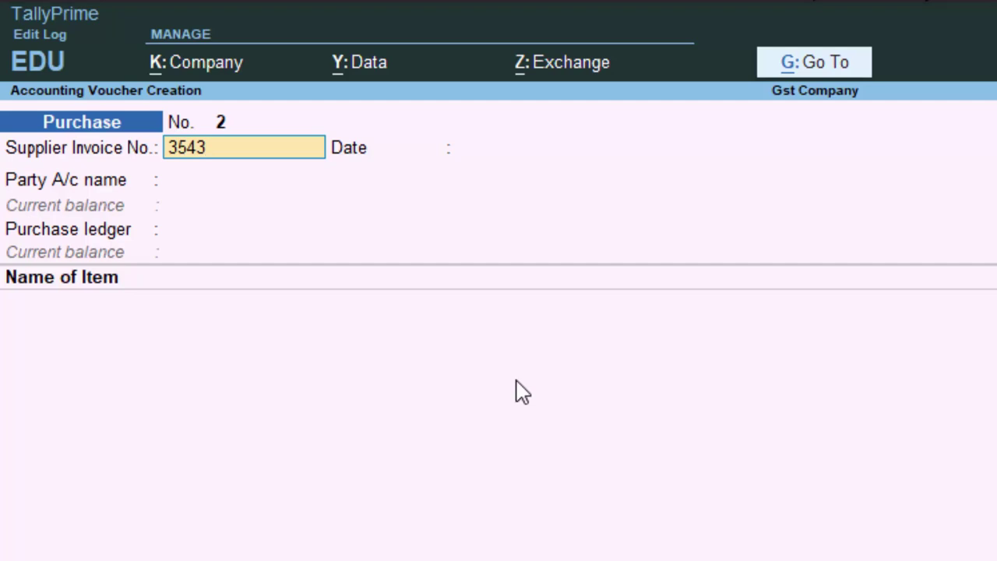
key(Return)
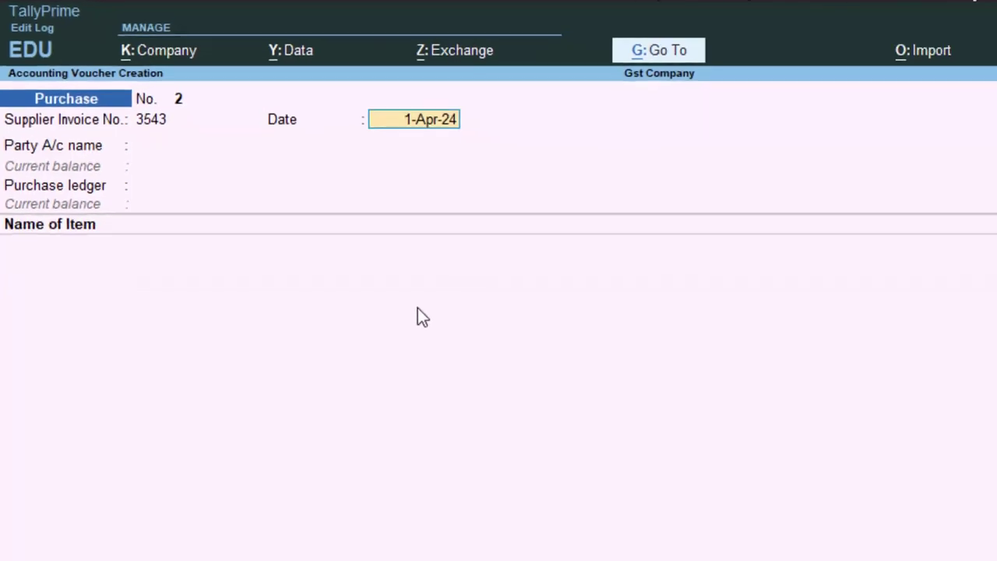
key(Return)
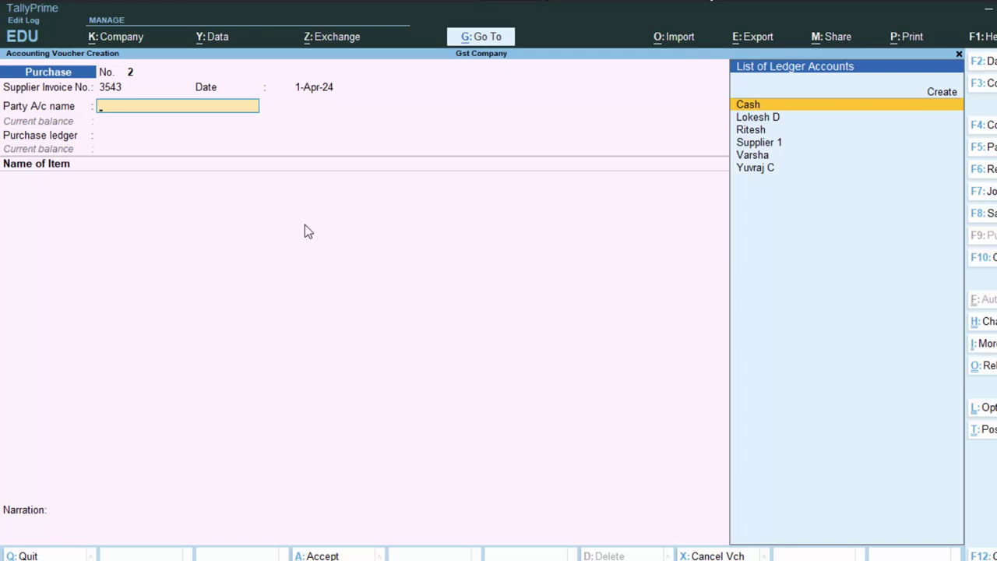
key(F2)
text(1)
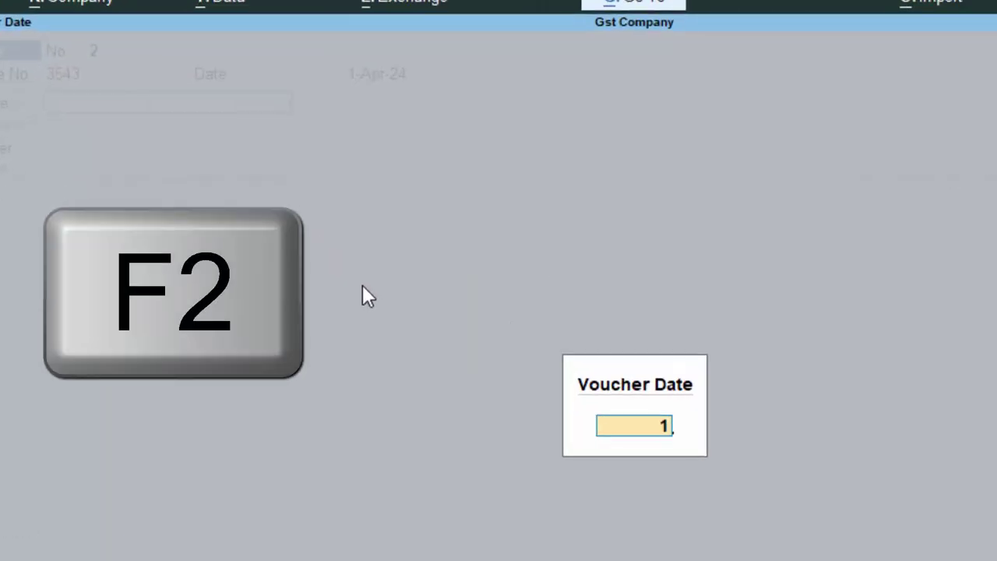
text(-5-24)
key(Return)
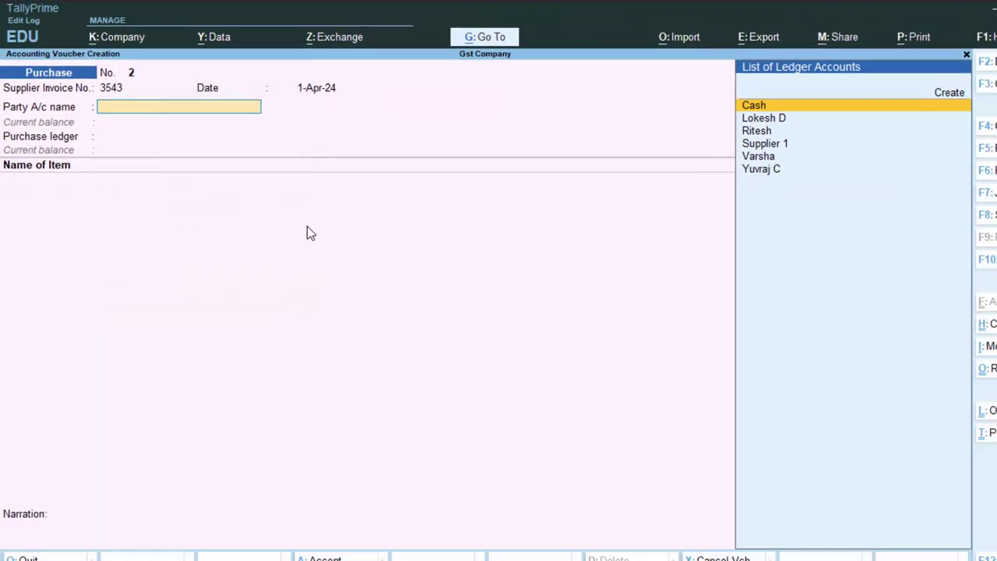
- Set Supplier 1 as the purchase voucher's party and leave its receipt details blank
key(Down)
key(Down)
key(Down)
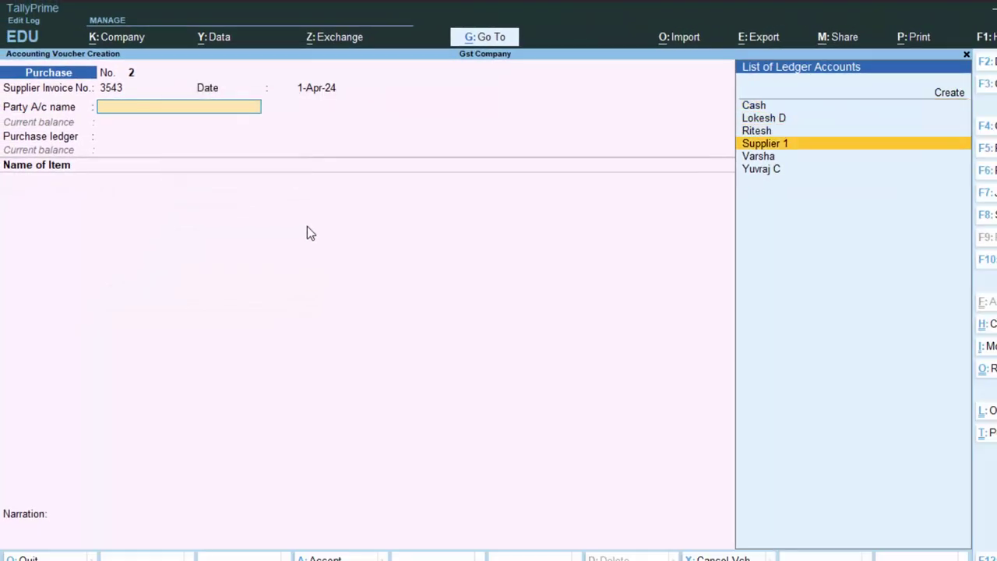
key(Return)
key(Return)
key(Return)
key(Return)
key(Return)
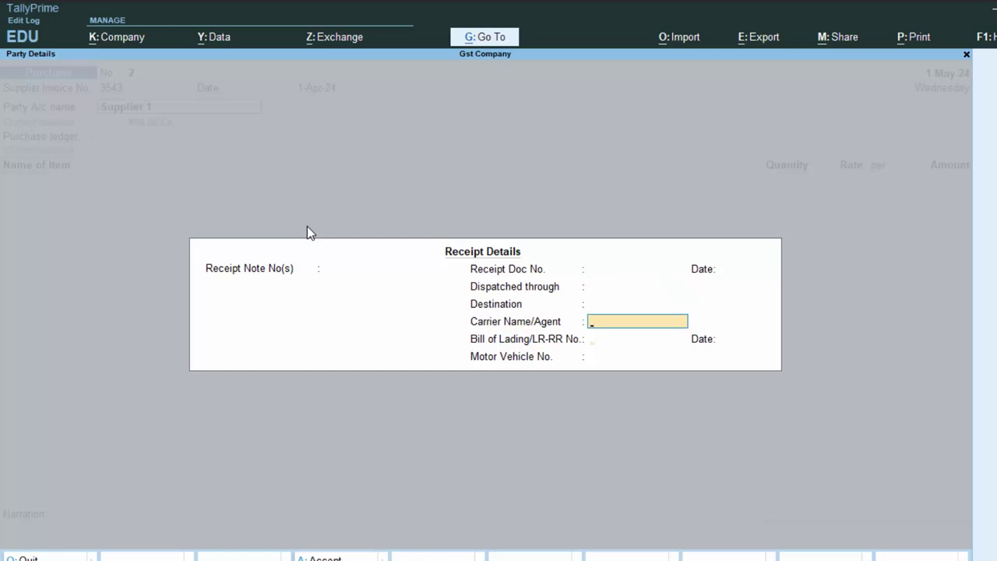
key(Return)
key(Return)
key(Return)
key(Return)
key(Return)
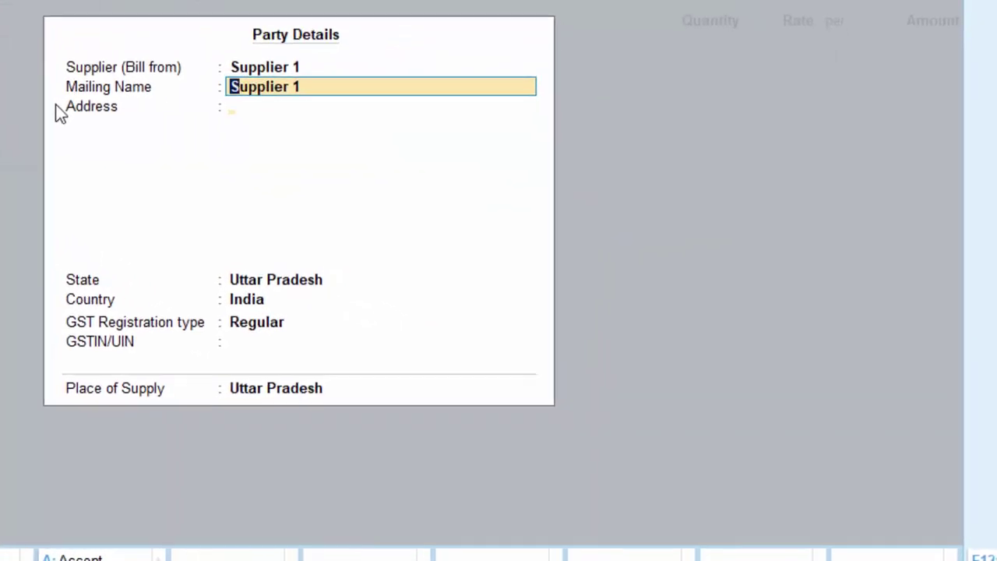
- Keep Supplier 1's default party details and use Purchase A/c as the purchase ledger
key(Return)
key(Return)
key(Return)
key(Return)
key(Return)
key(Return)
key(Return)
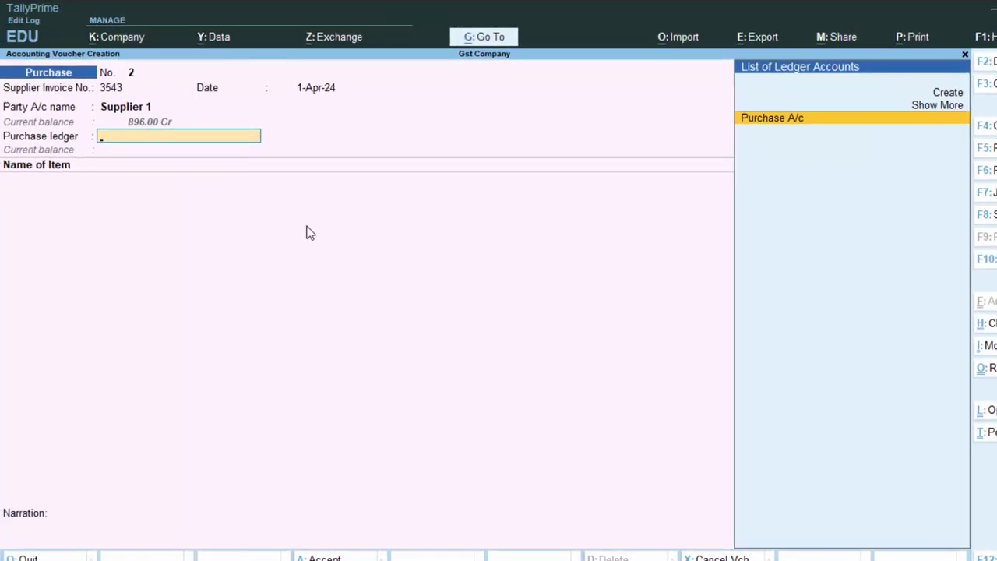
key(Return)
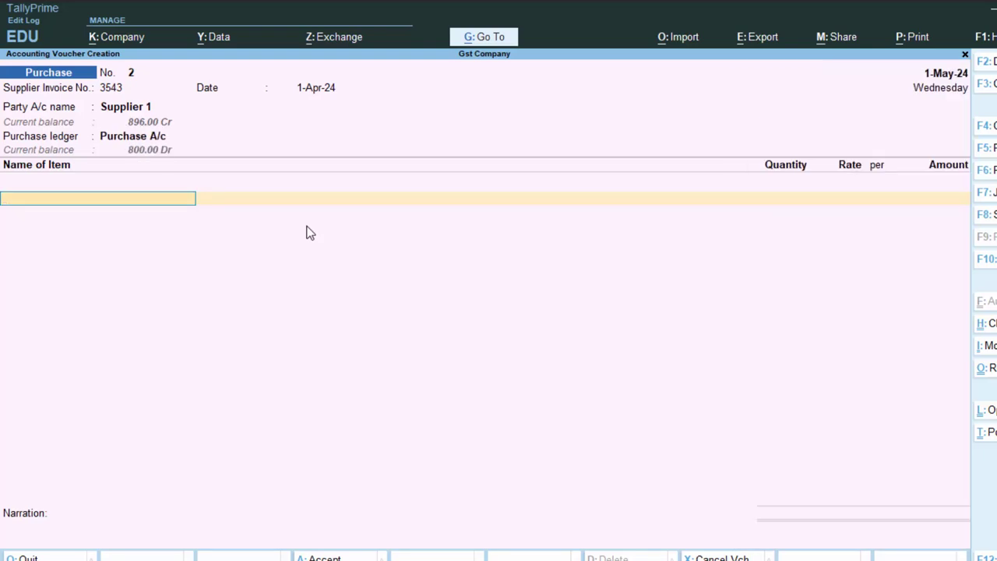
- Enter 50 kg of Sugar at a rate of 40 per kg as the purchase voucher's item line
text(S)
key(Return)
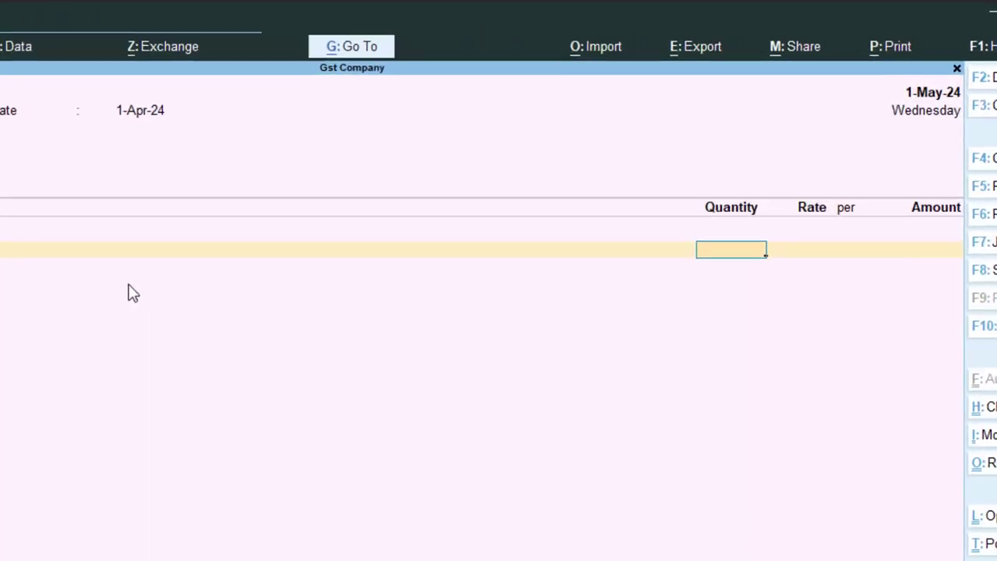
text(50)
key(Return)
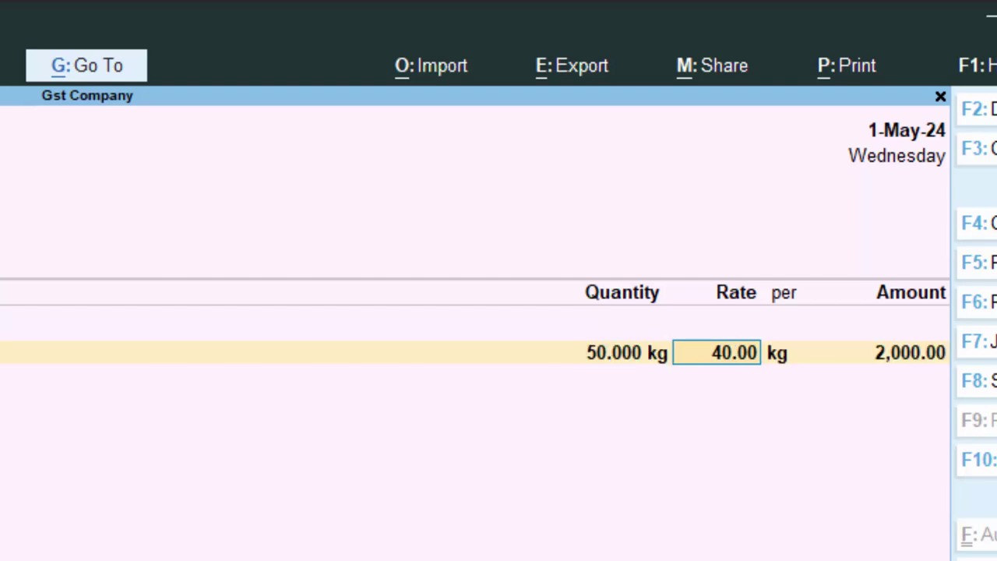
key(Return)
key(Return)
key(Return)
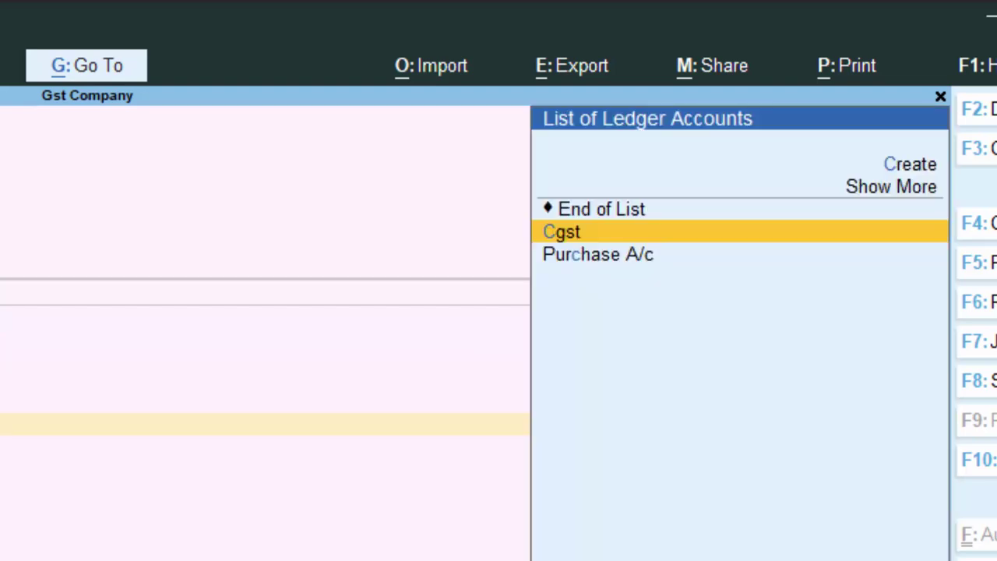
- Add the Cgst and Sgst ledgers below the Sugar line of the purchase voucher, with their calculated tax amounts
key(Return)
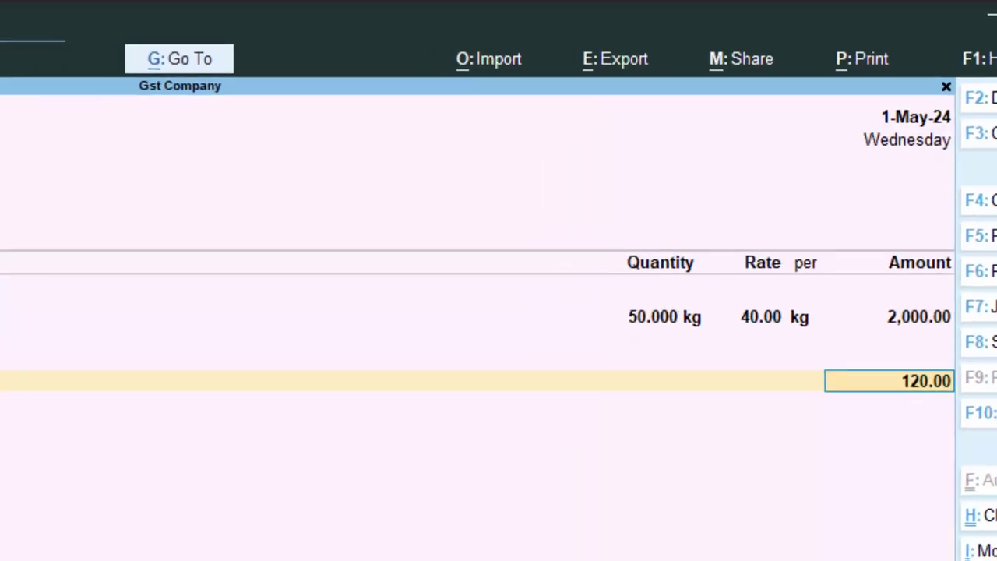
key(BackSpace)
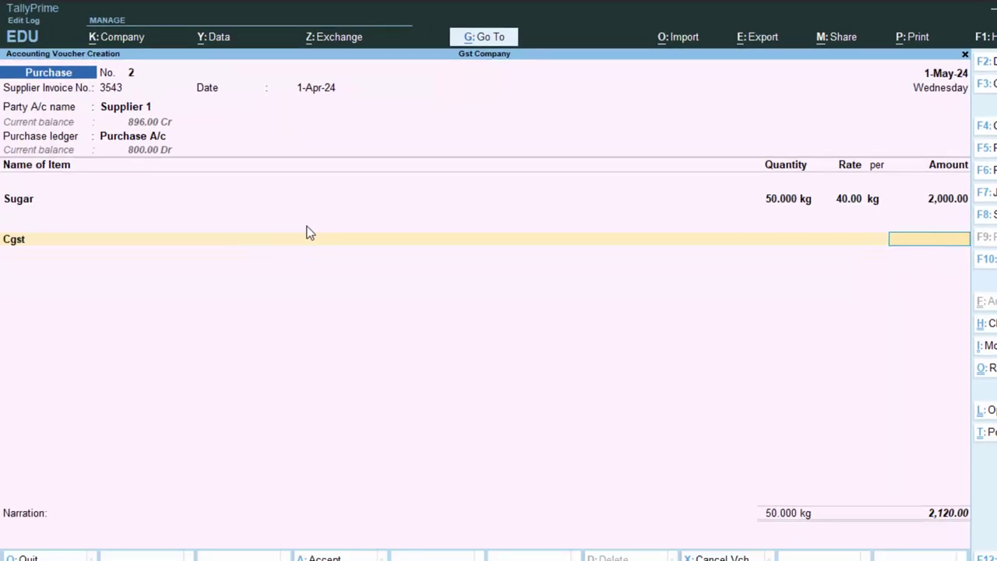
key(Return)
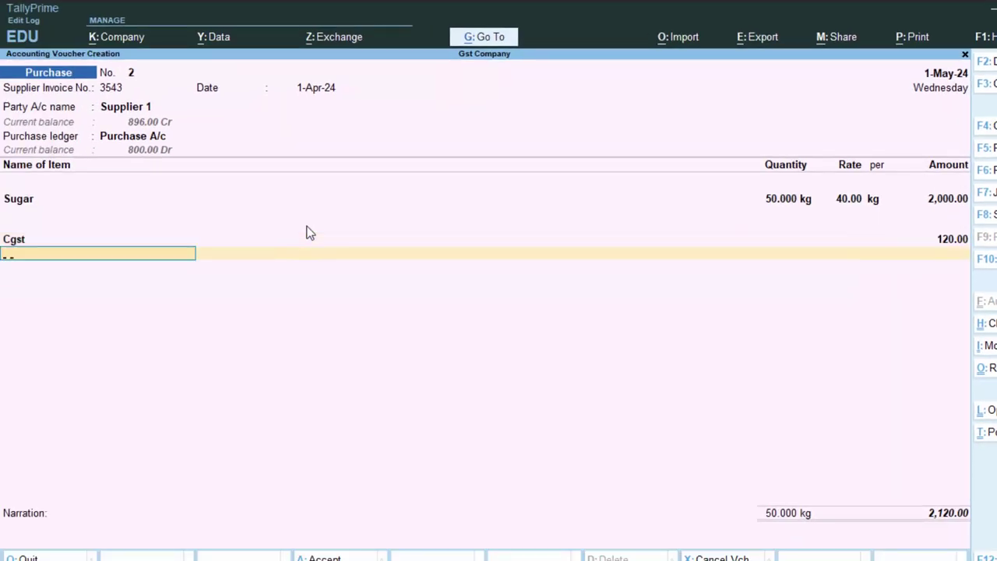
text(S)
key(Down)
key(Down)
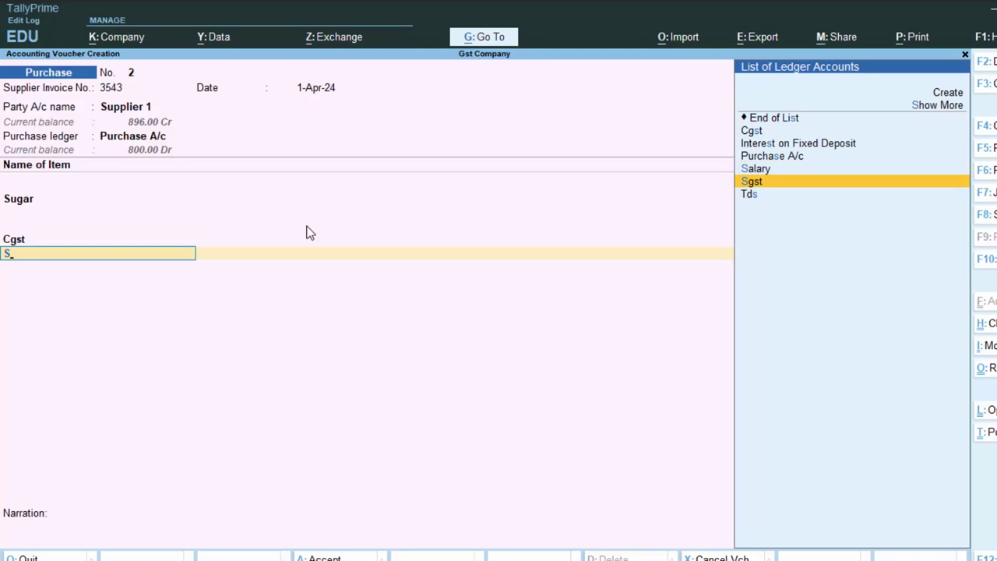
key(Return)
key(Return)
key(Return)
- Enter the narration "The Goods have been purchased on Credit", save the purchase voucher and leave voucher entry
text(The)
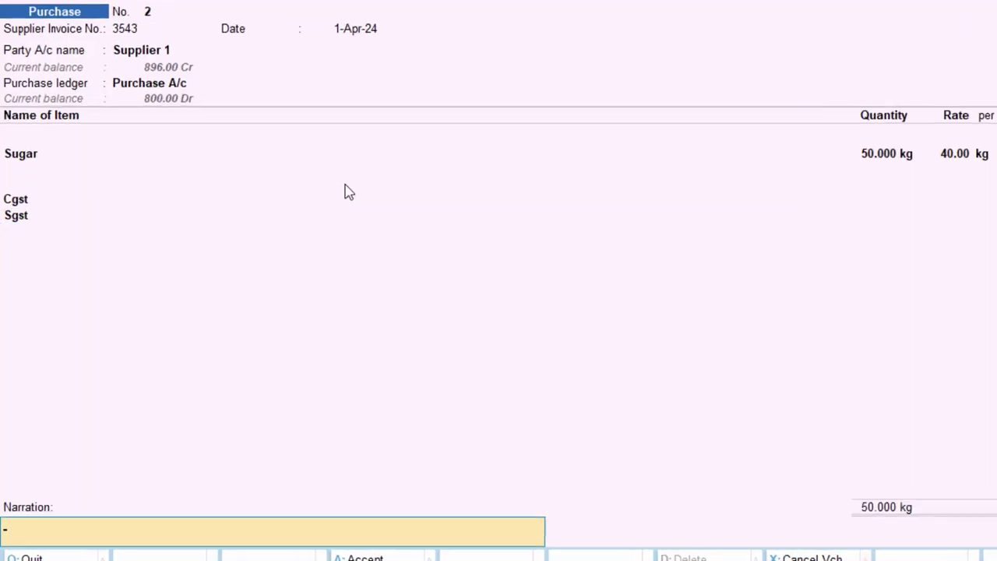
text( Good)
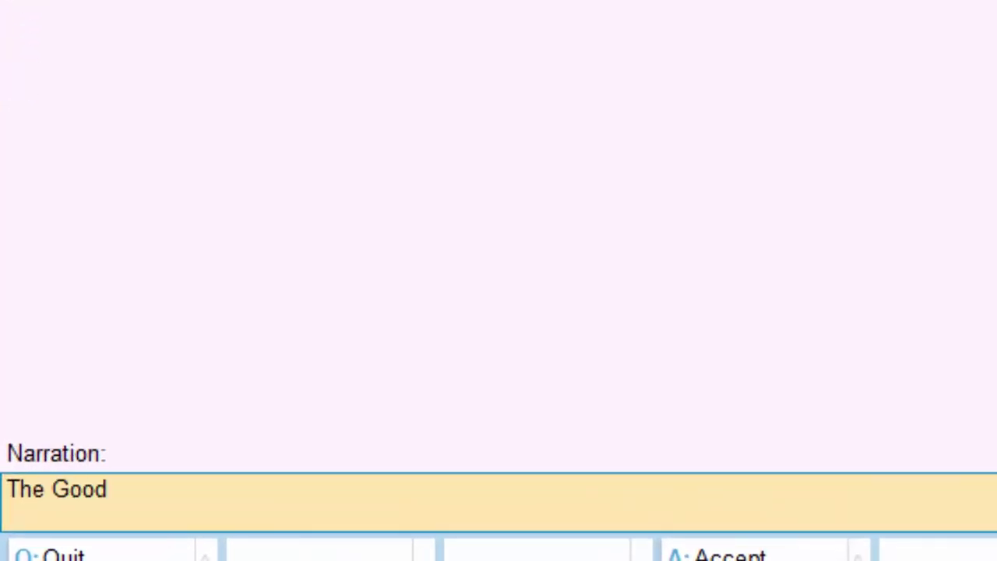
text(s have b)
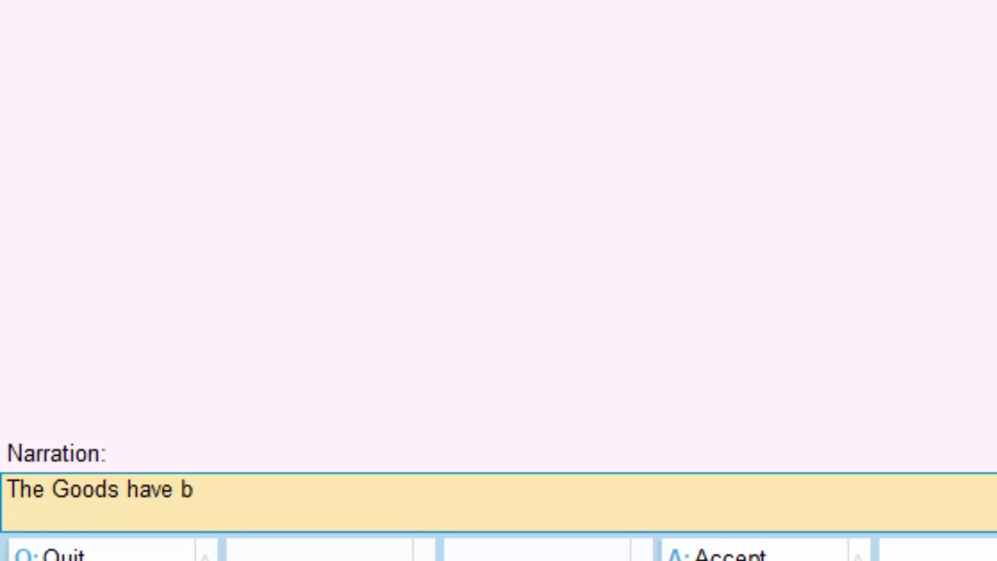
text(een p)
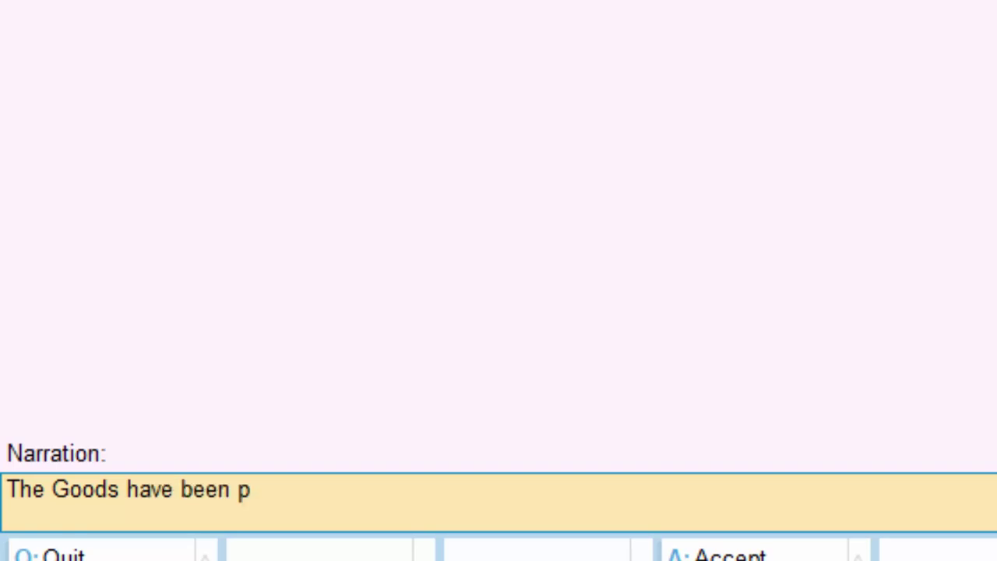
text(urchased)
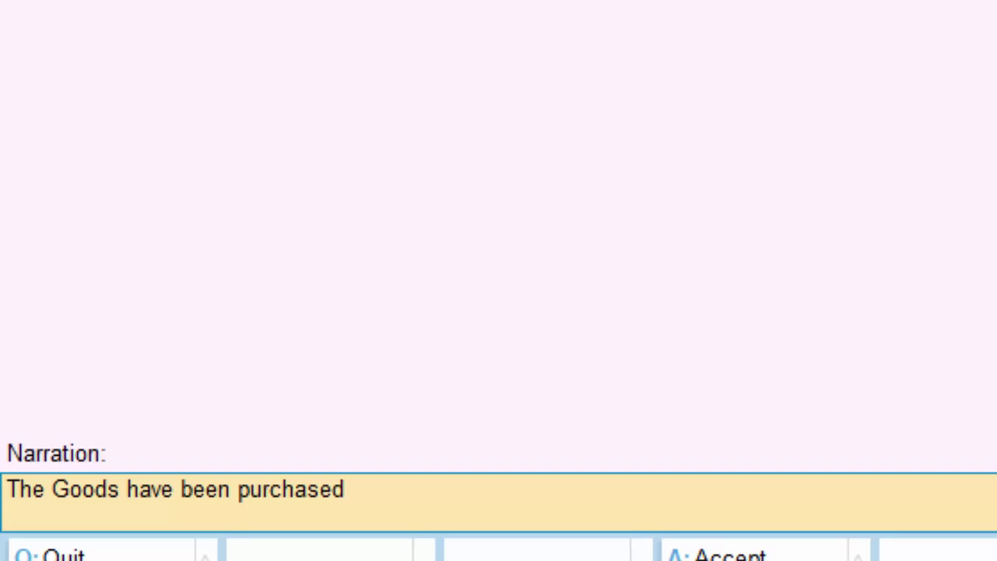
text( on Credit)
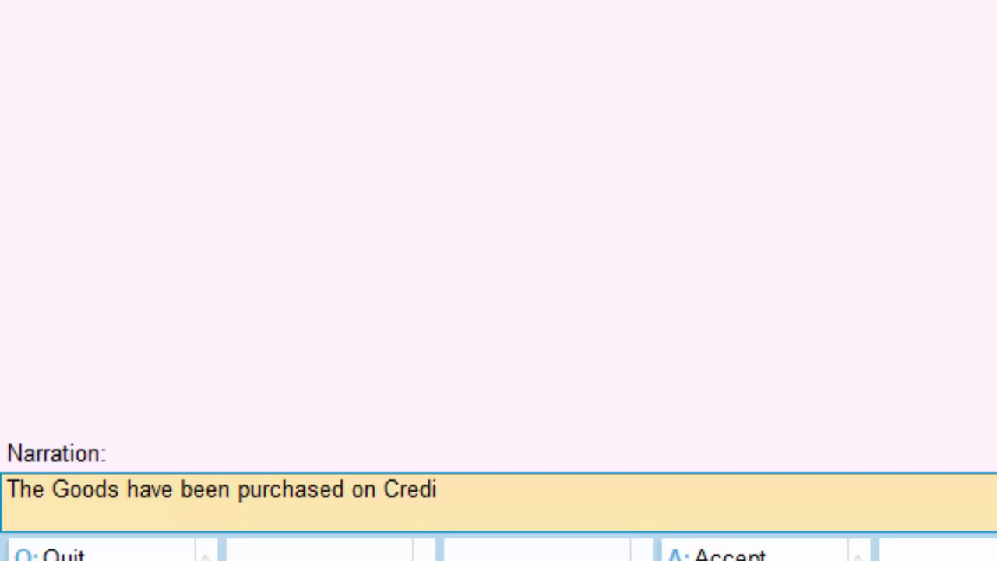
key(Return)
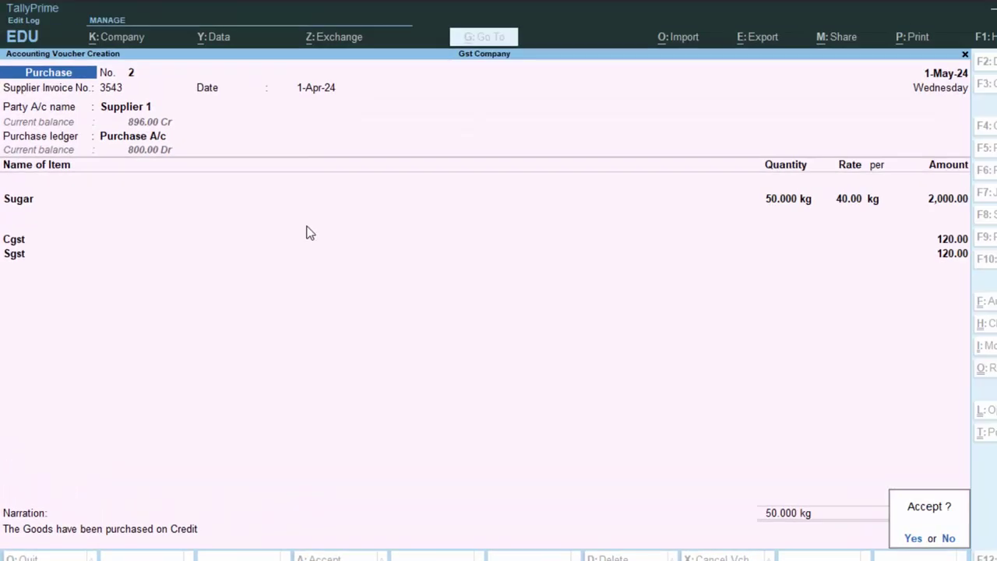
key(Return)
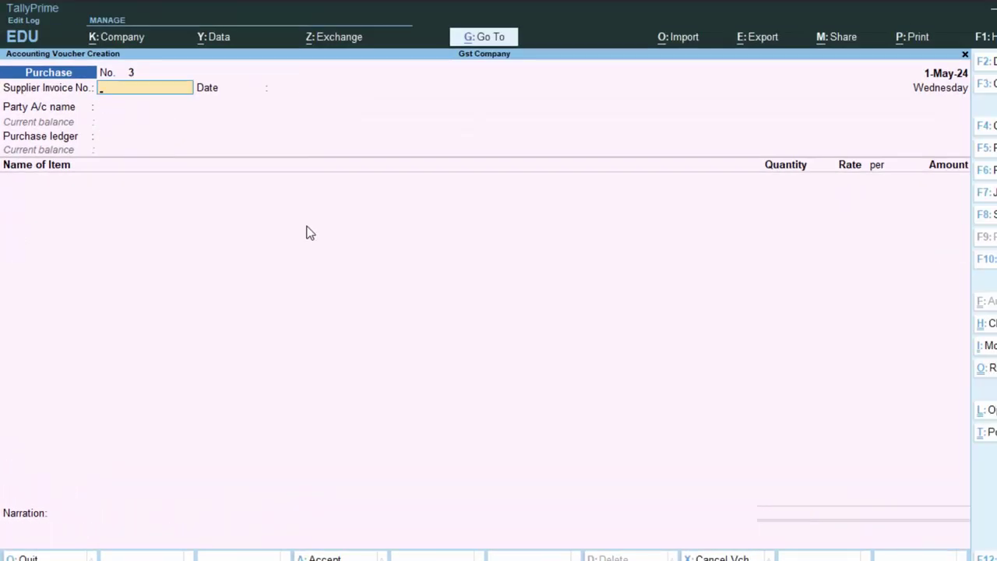
key(Escape)
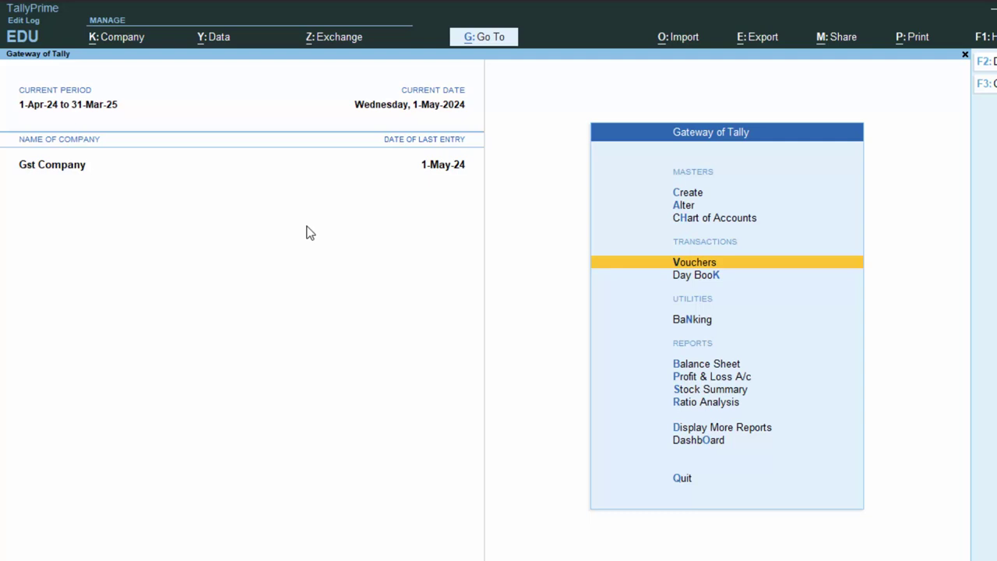
- Start a sales voucher with Cash as the party and leave its dispatch details blank
key(Return)
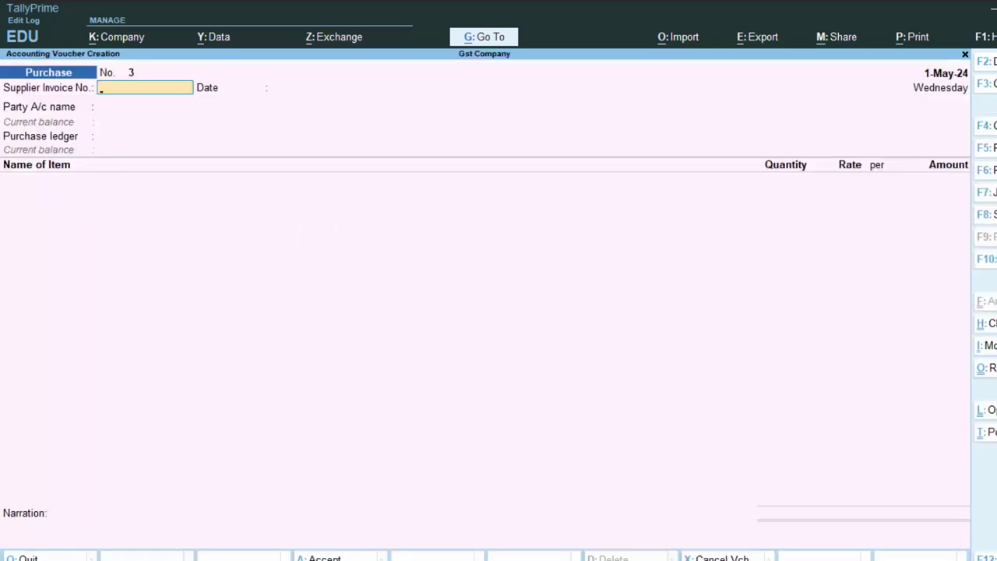
key(F8)
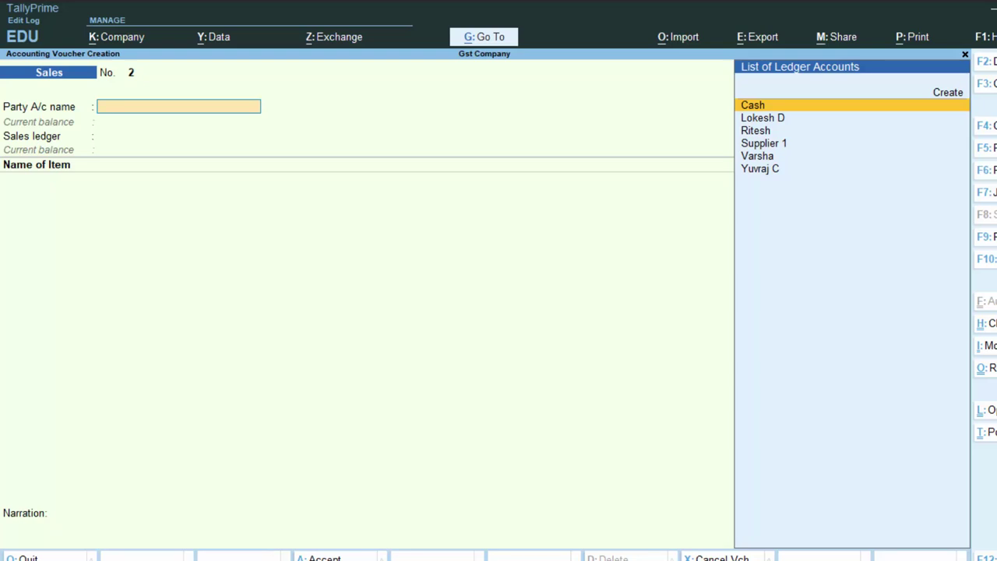
key(Return)
key(Return)
key(Return)
key(Return)
key(Return)
key(Return)
key(Return)
key(Return)
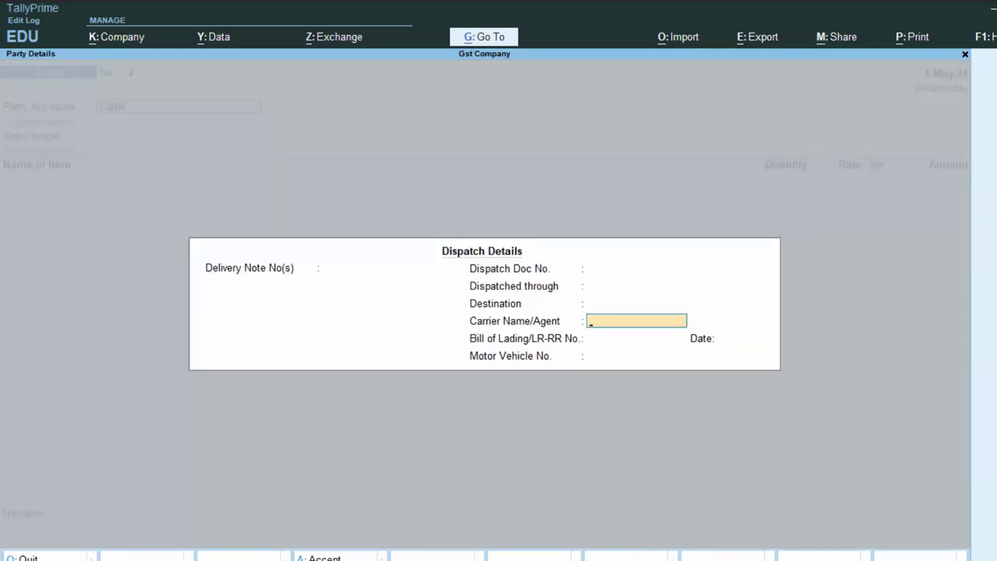
key(Return)
key(Return)
key(Return)
- Keep the default party details for Cash and use Sales A/c as the sales ledger
key(Return)
key(Return)
key(Return)
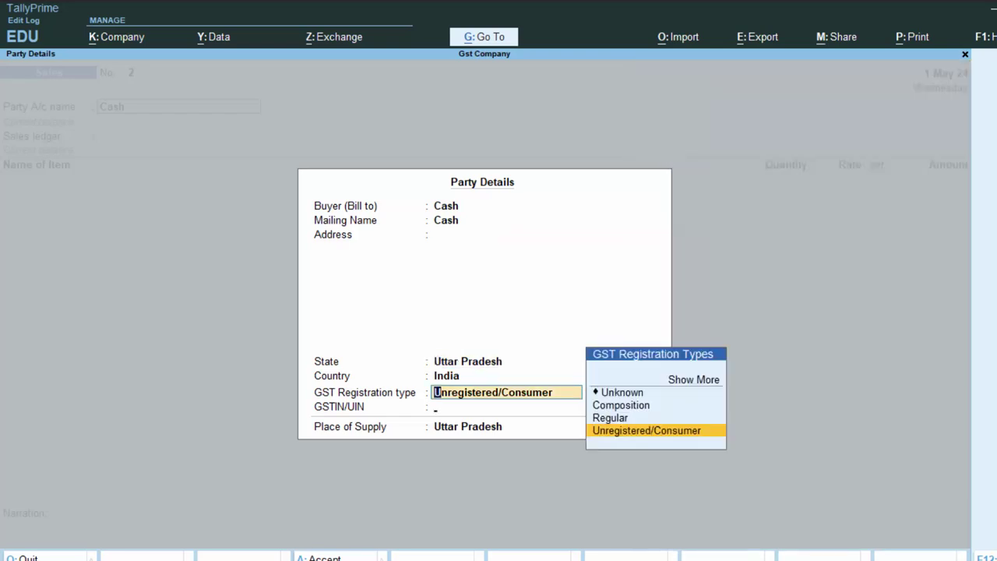
key(Return)
key(Return)
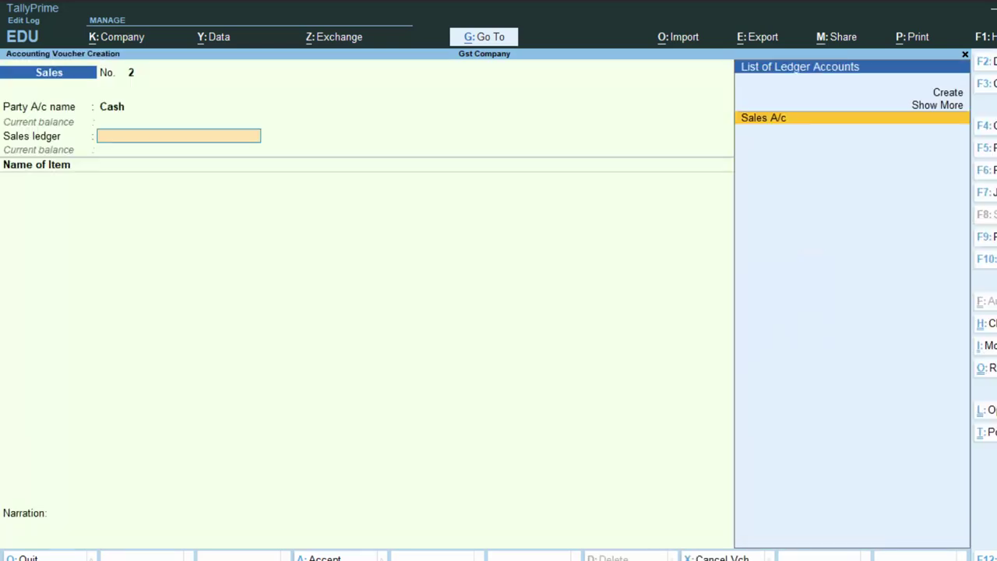
key(Return)
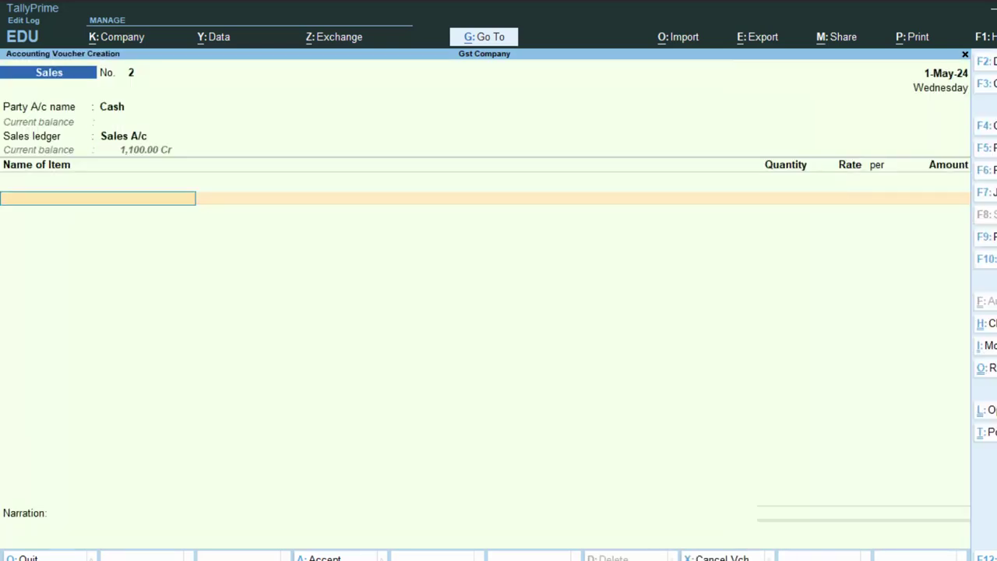
- Enter 20 kg of Sugar at a rate of 55 per kg as the sales voucher's item line
text(S)
key(Return)
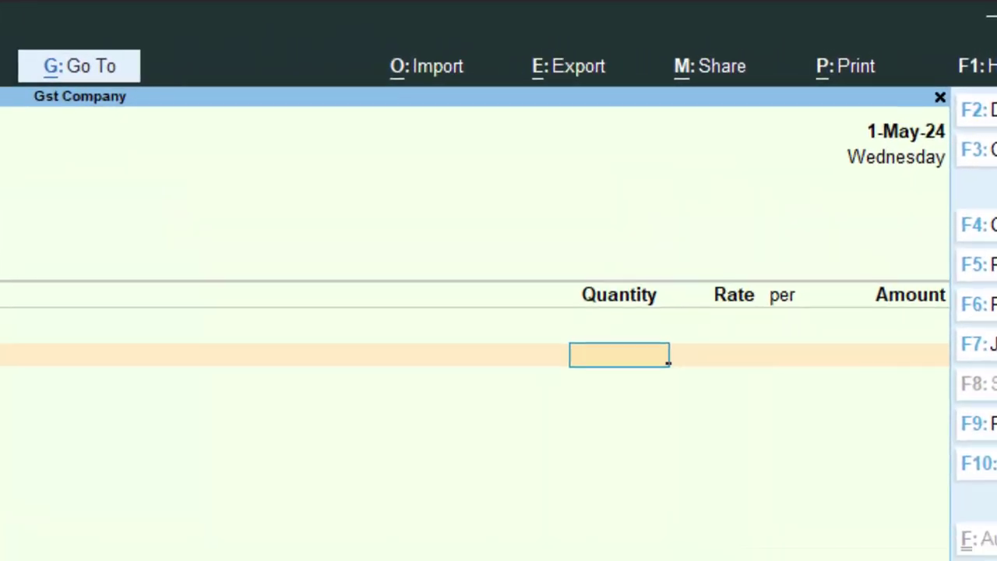
text(20)
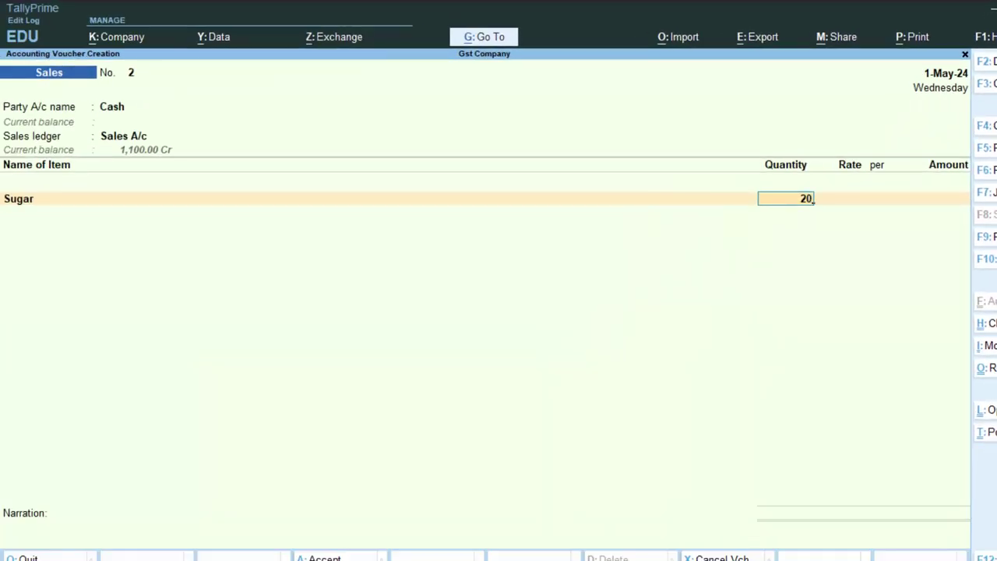
key(Return)
key(Return)
key(Return)
key(Return)
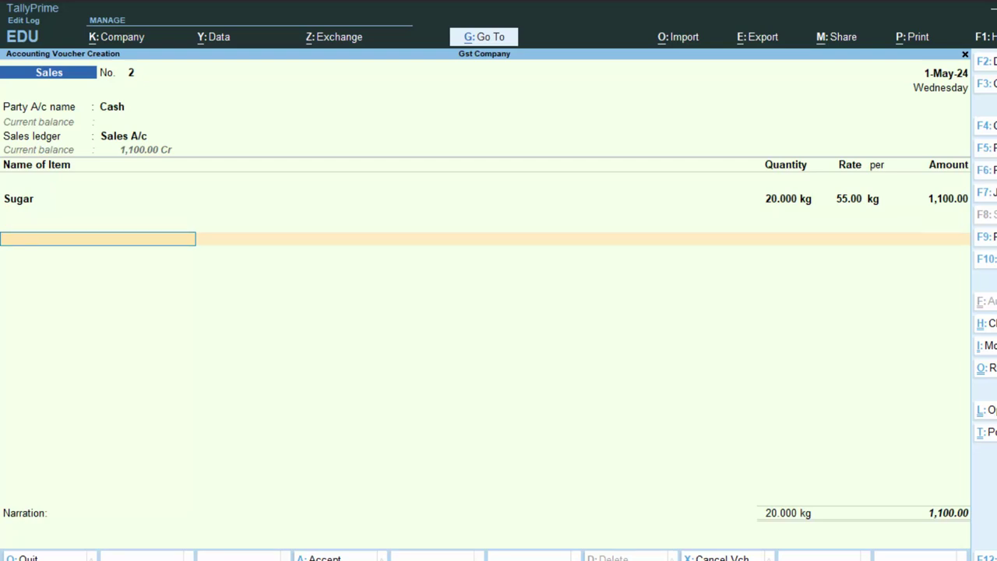
- Add the Sgst and Cgst ledgers to the sales voucher with their calculated tax amounts
text(S)
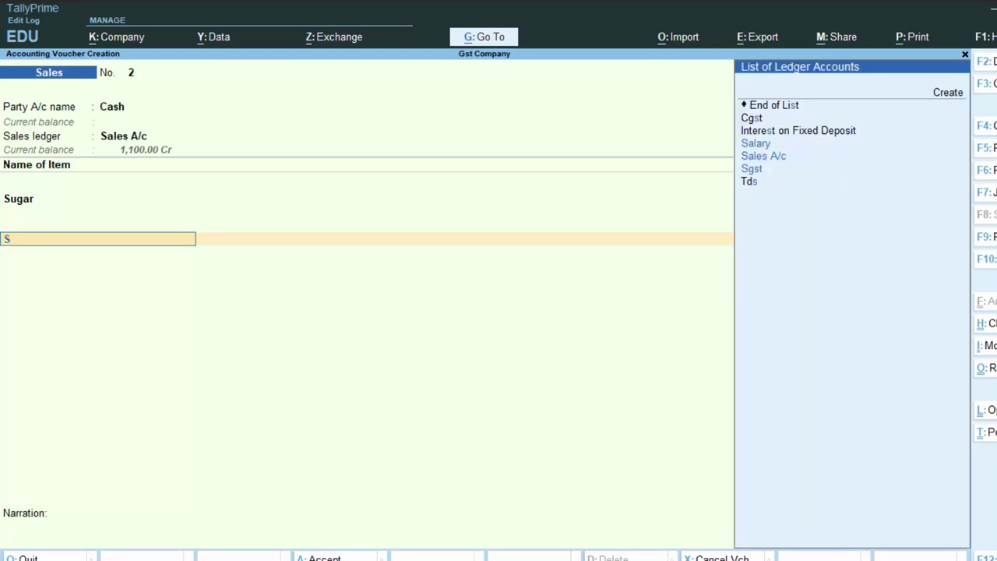
key(Down)
key(Down)
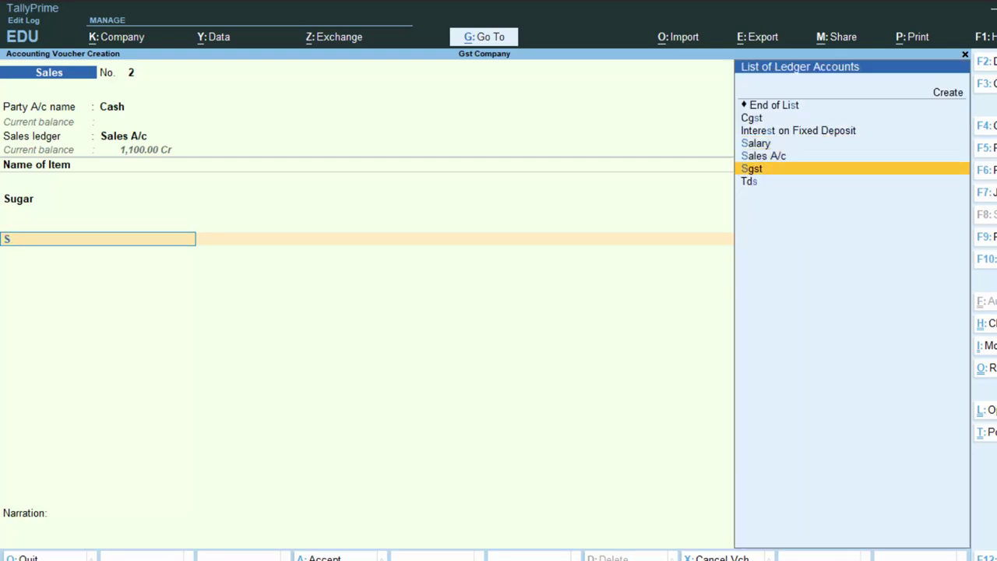
key(Return)
key(Return)
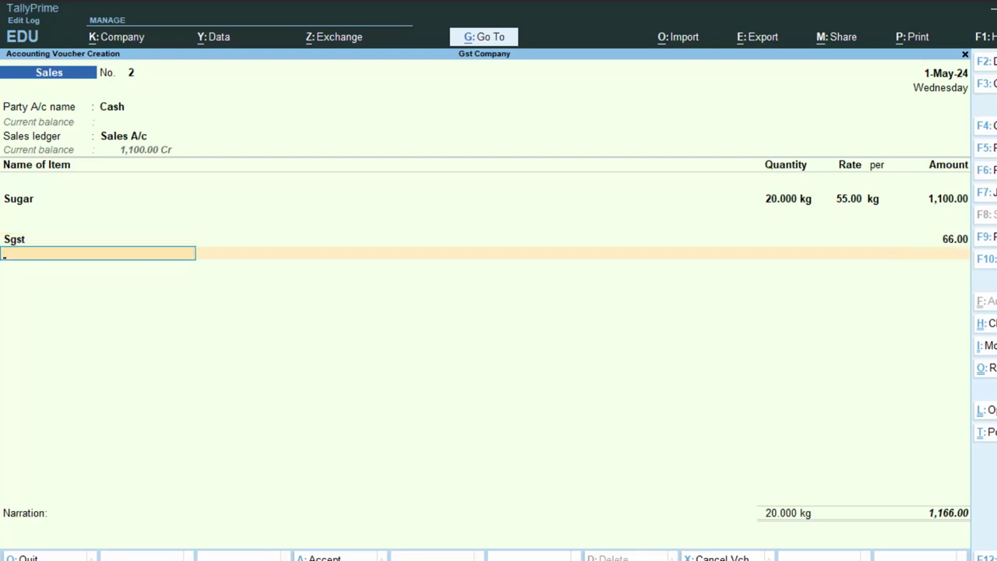
text(C)
key(Return)
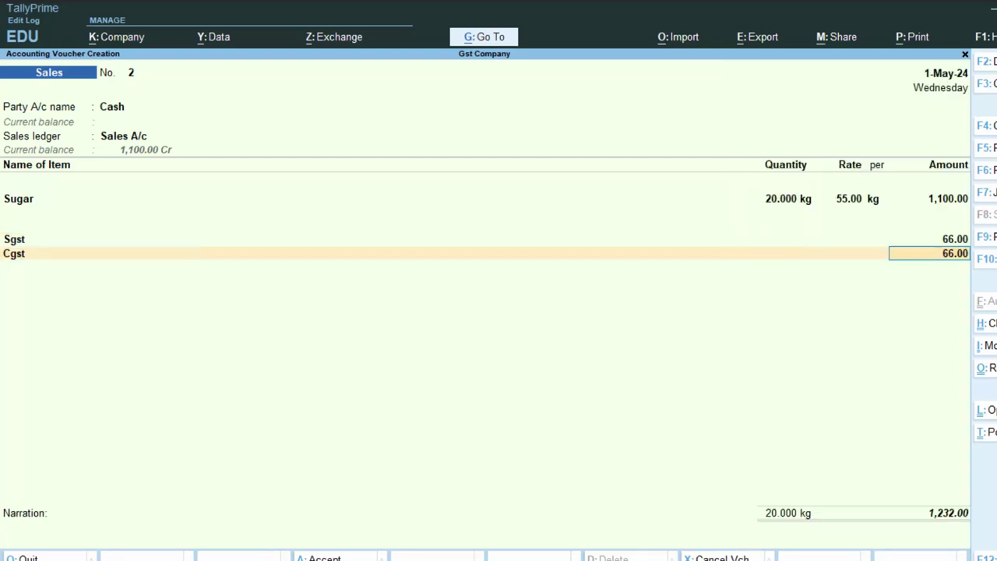
key(Return)
- Save the sales voucher without a narration and quit voucher entry
key(Return)
key(Return)
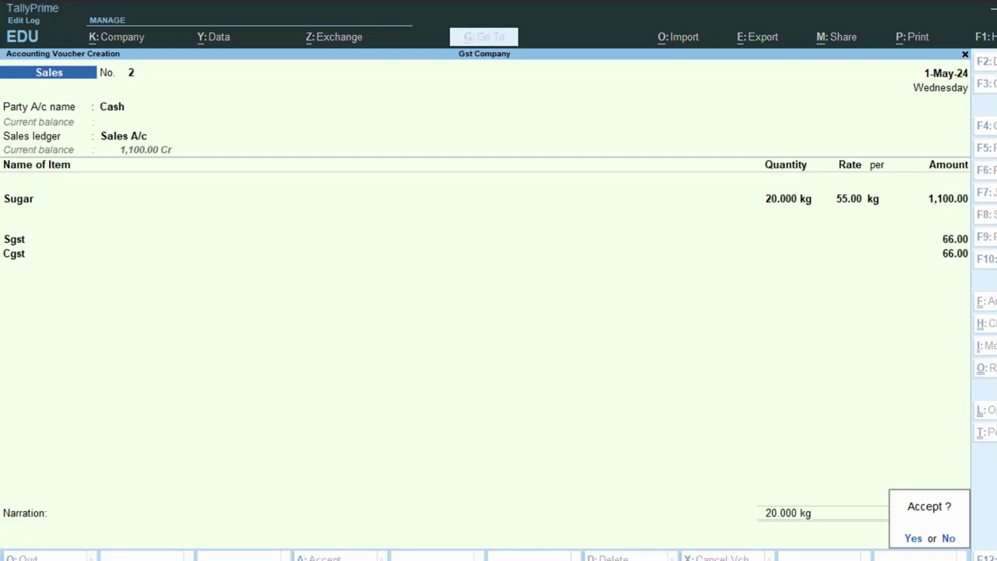
key(y)
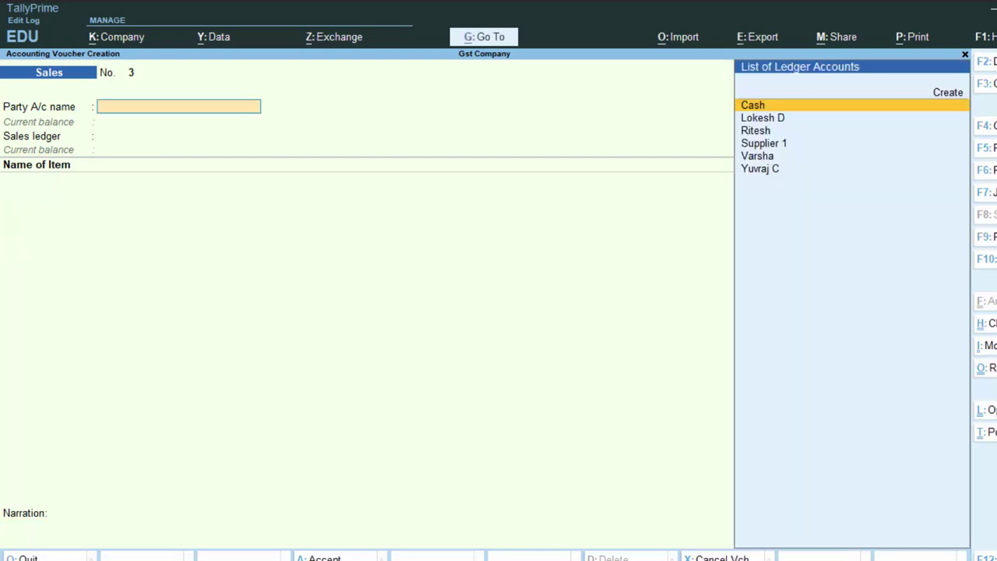
key(Escape)
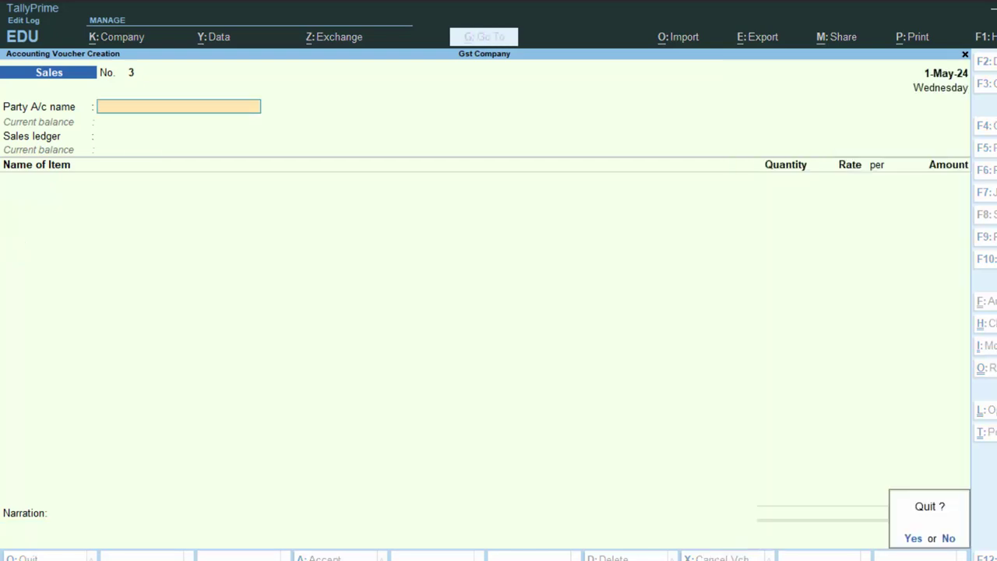
key(y)
- Review Sugar in the Stock Summary down to its May vouchers with profit shown, and return to the Gateway of Tally
key(s)
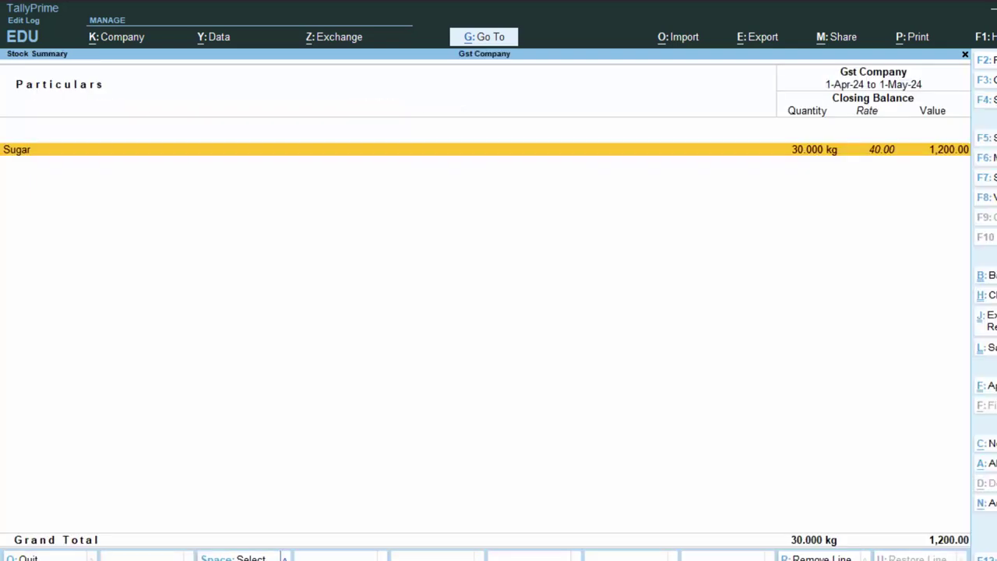
key(Return)
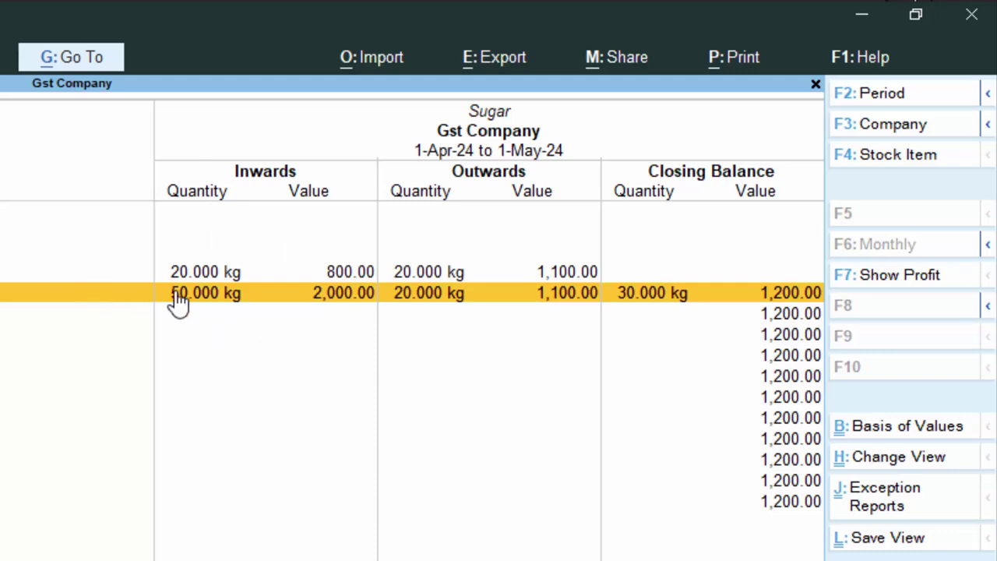
key(Return)
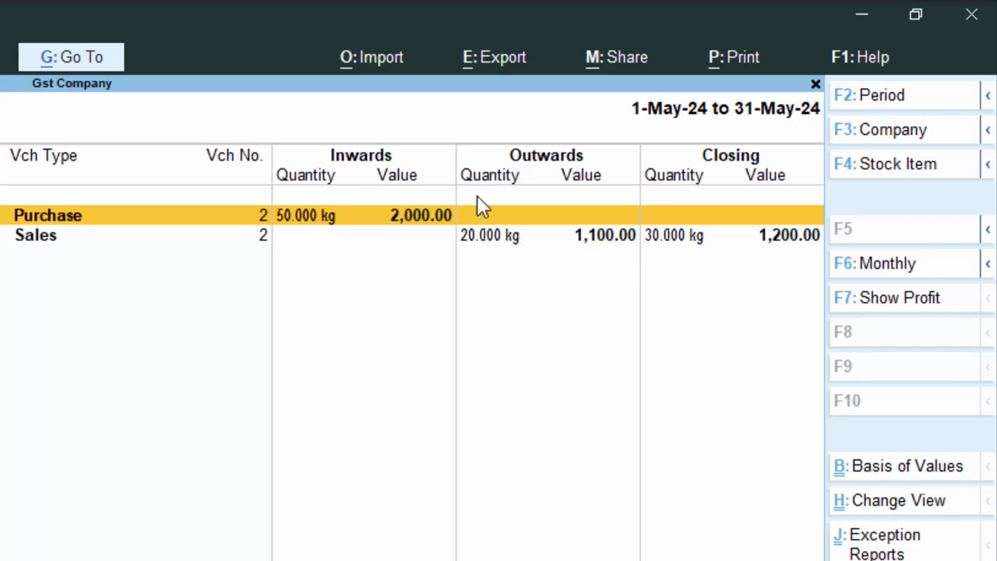
click(886, 302)
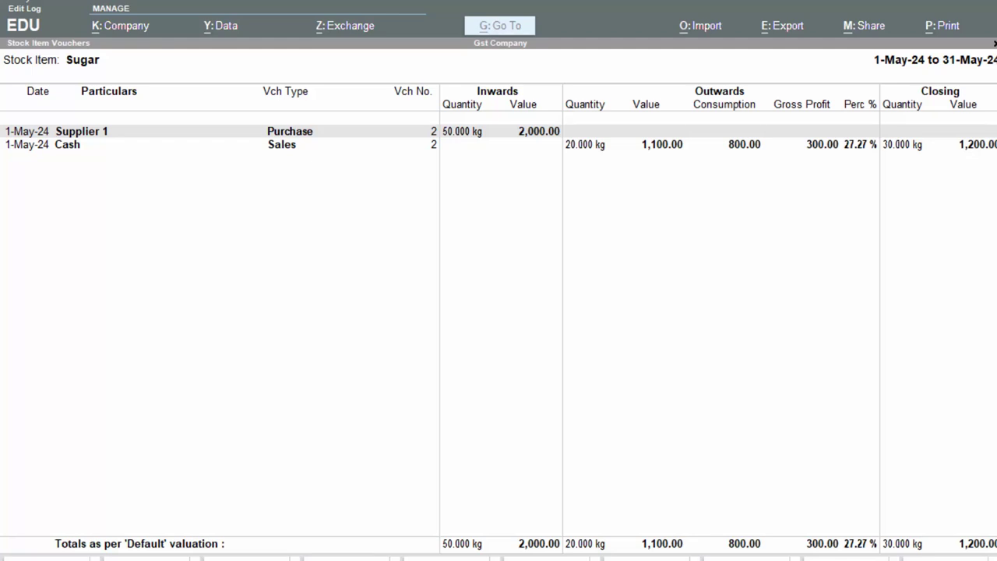
click(485, 265)
key(Escape)
key(Escape)
key(Escape)
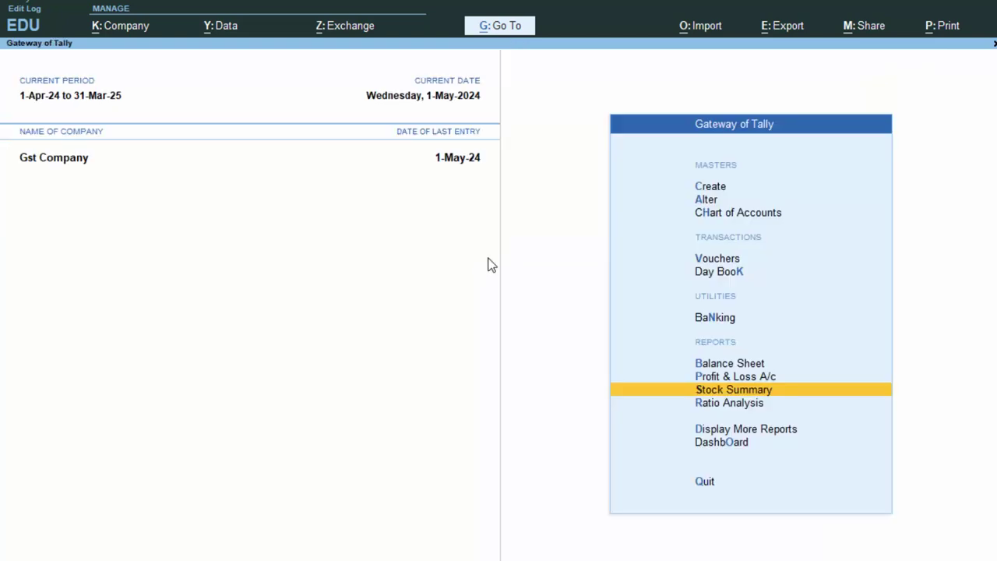
- Start creating a new company named Academic Company, using the same text as its mailing name
key(F3)
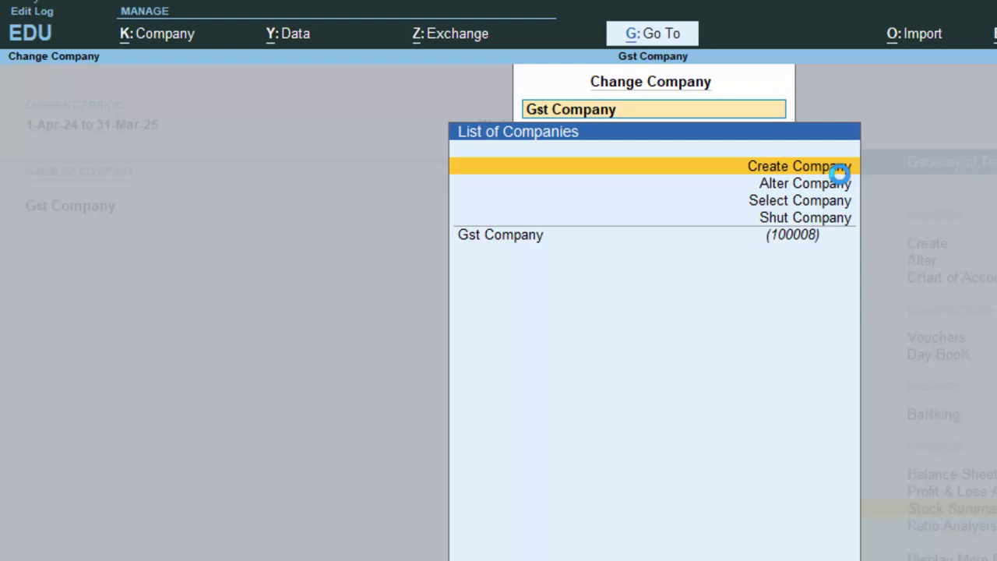
click(840, 171)
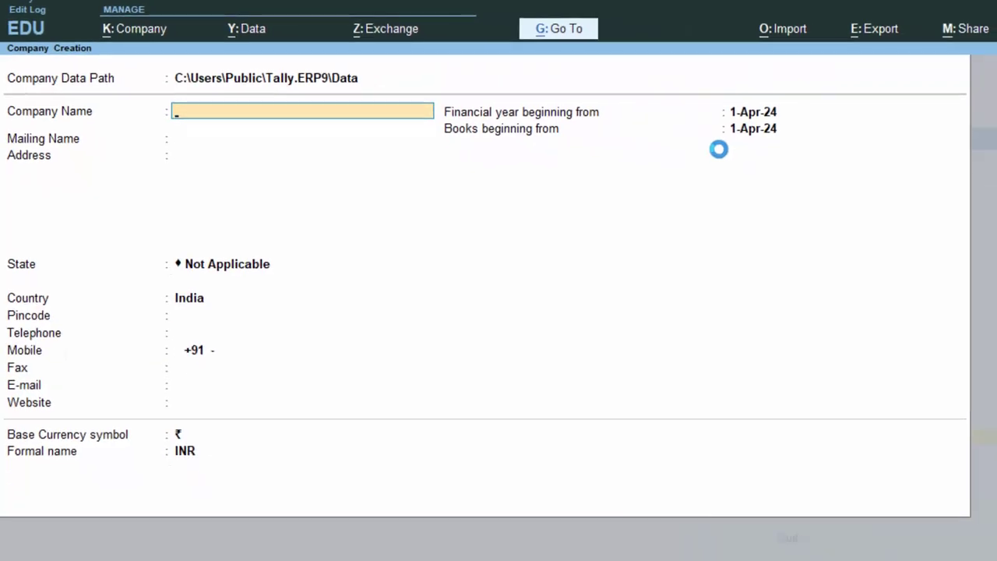
text(Academic)
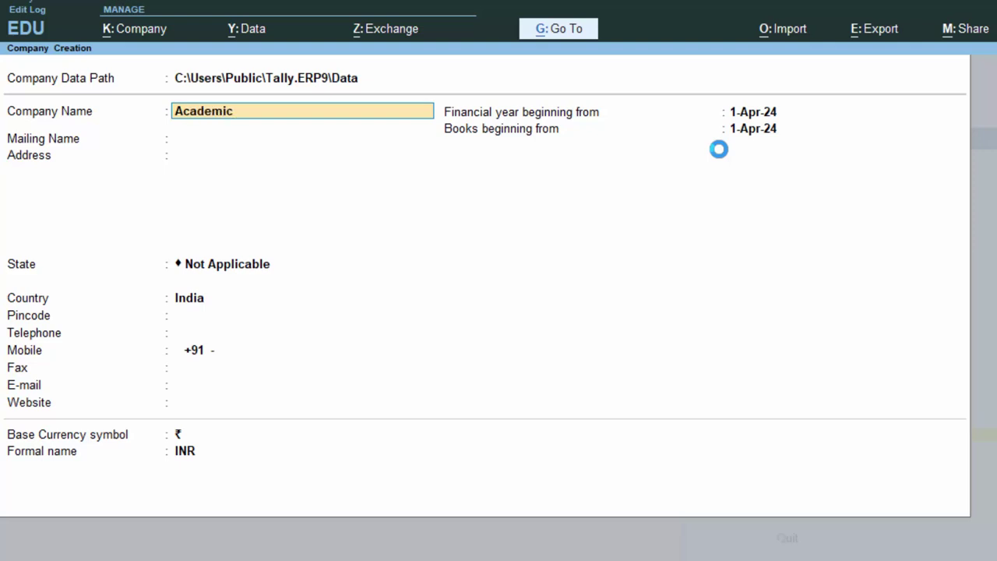
text( Company)
key(Return)
key(Return)
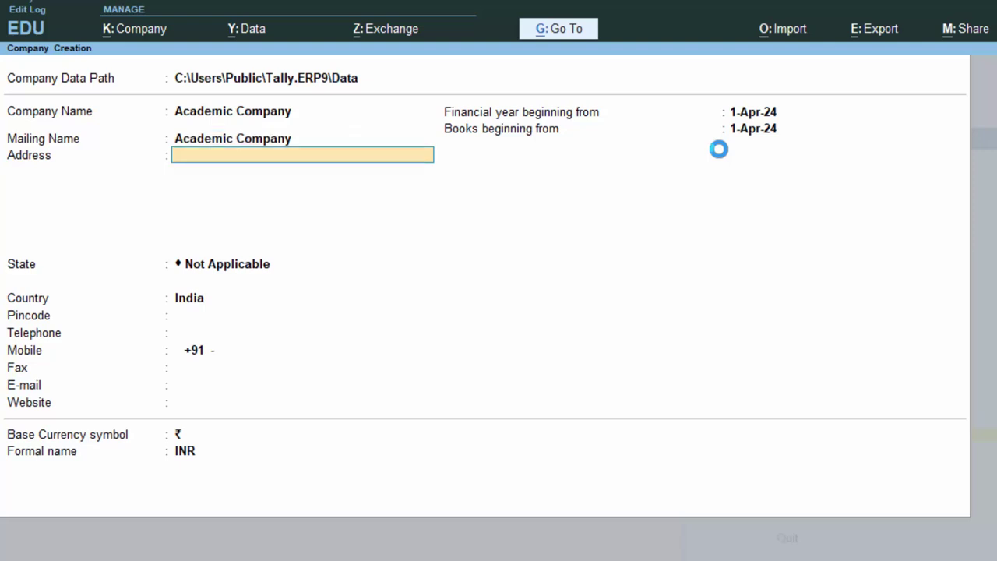
- Enter the new company's address and set its state to Uttar Pradesh
text(New Colony Deoria)
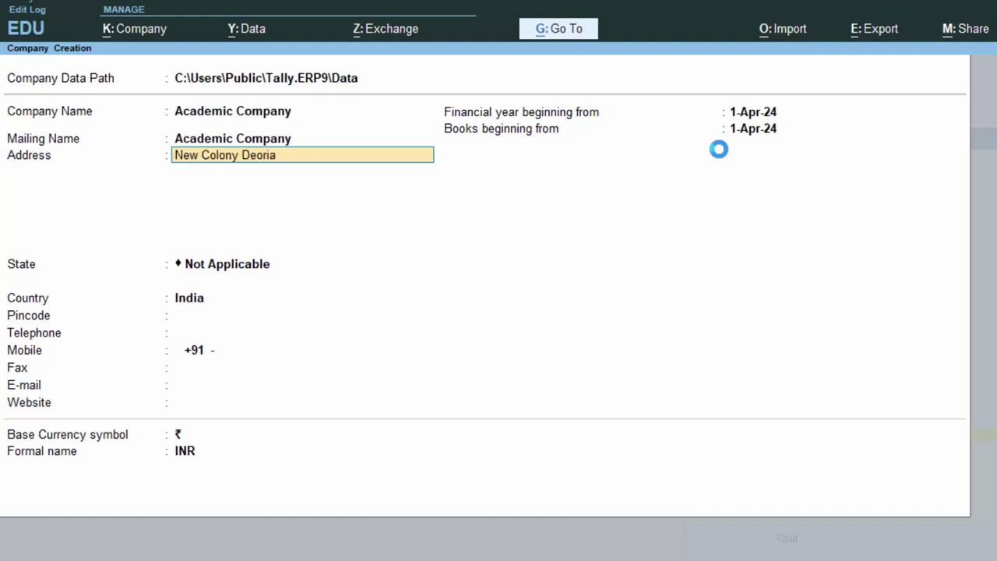
key(Return)
key(Return)
text(U)
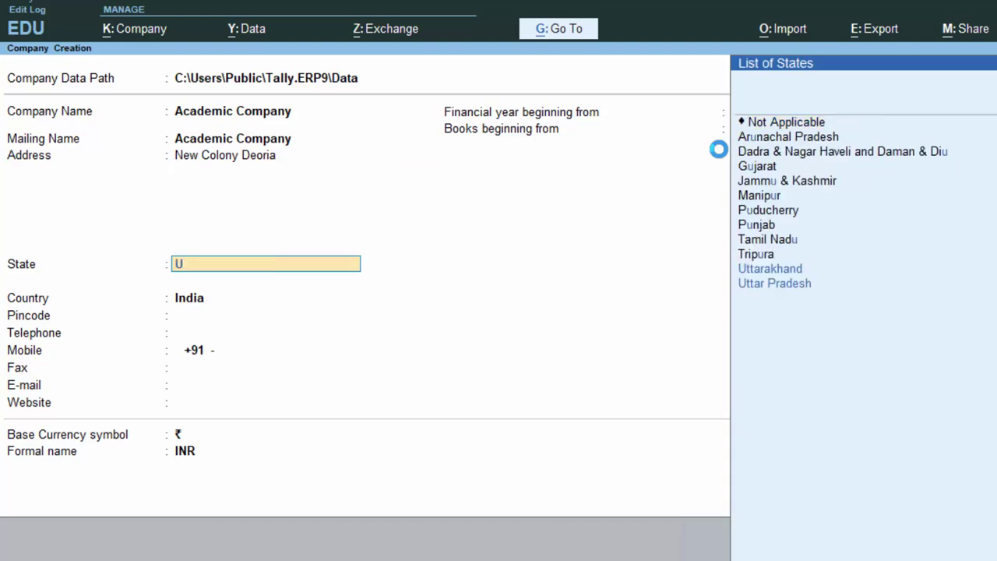
key(Down)
key(Down)
key(Return)
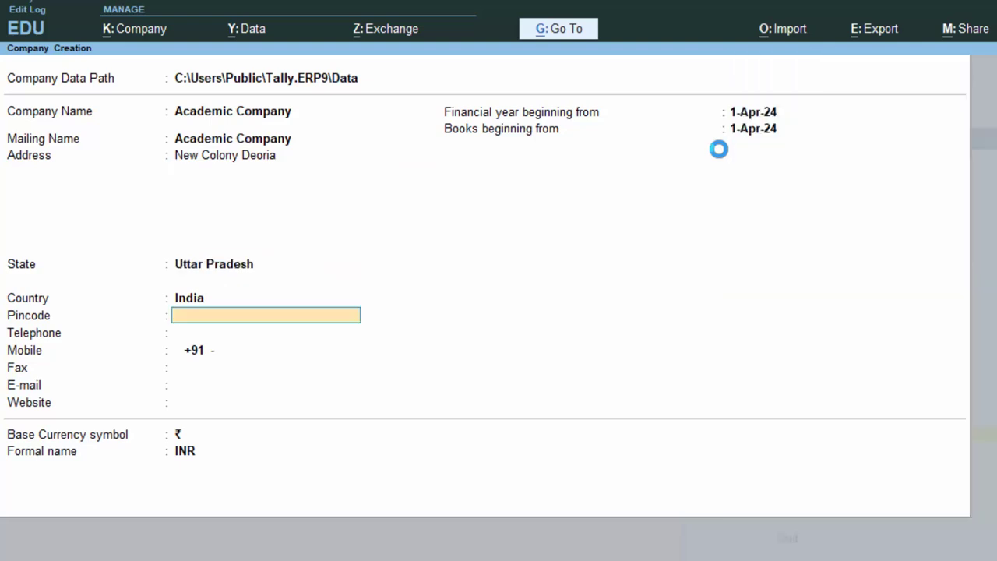
- Enter the company's pincode, leave its contact and website details blank, and save the company with the default financial year and currency
text(274001)
key(Return)
key(Return)
key(Return)
key(Return)
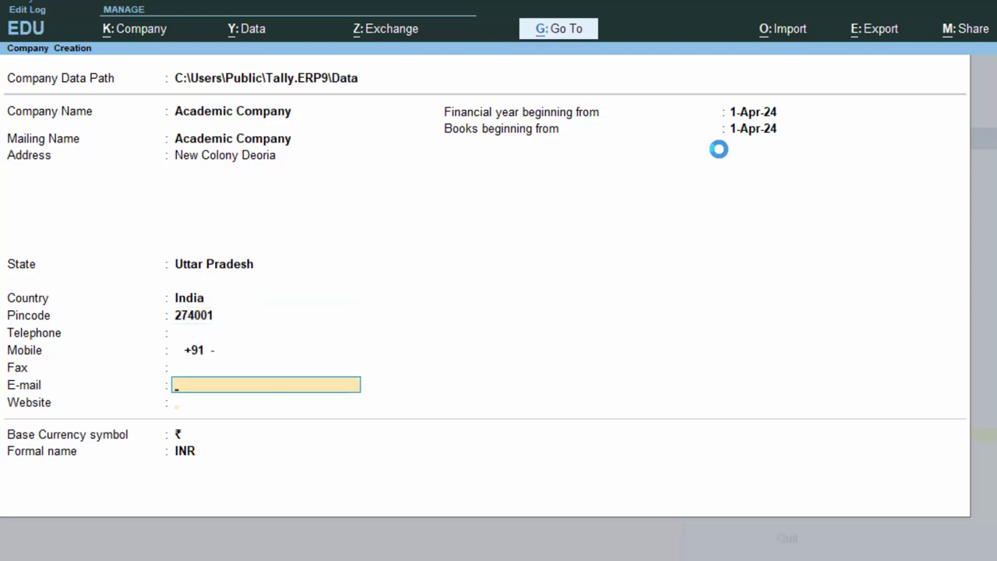
key(Return)
key(Return)
key(Return)
key(Return)
key(Return)
key(Return)
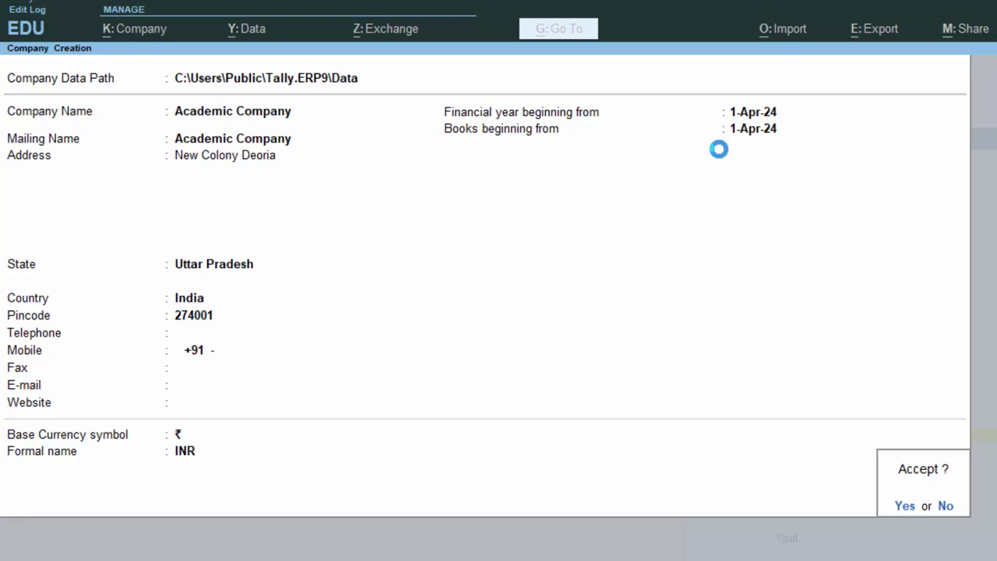
key(y)
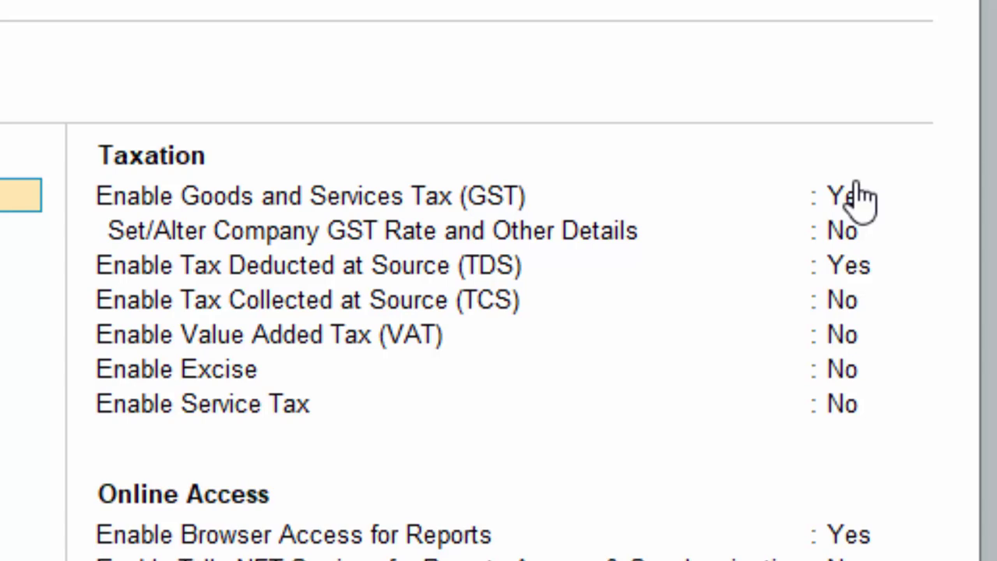
- Enable Goods and Services Tax (GST) in Academic Company's features and open its GST registration details
click(939, 247)
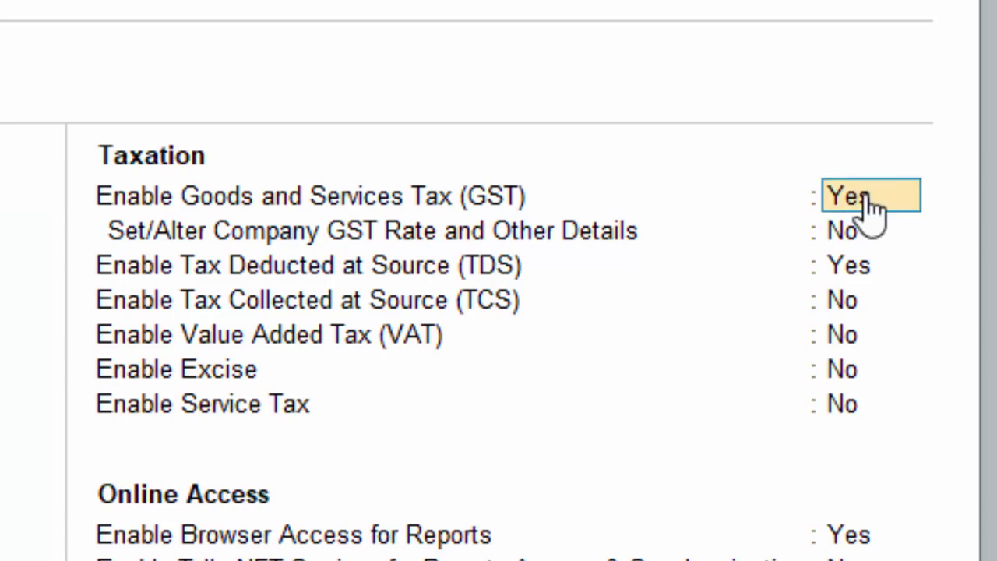
text(y)
key(Return)
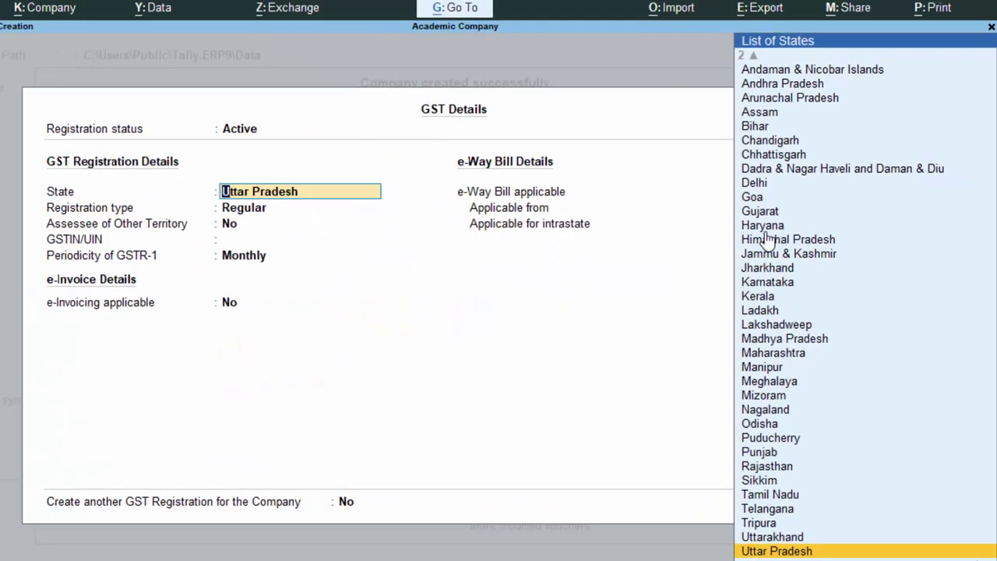
- Enter the company's GSTIN/UIN with Regular registration in Uttar Pradesh and monthly GSTR-1 periodicity, and save the GST details
key(Return)
key(Return)
key(Return)
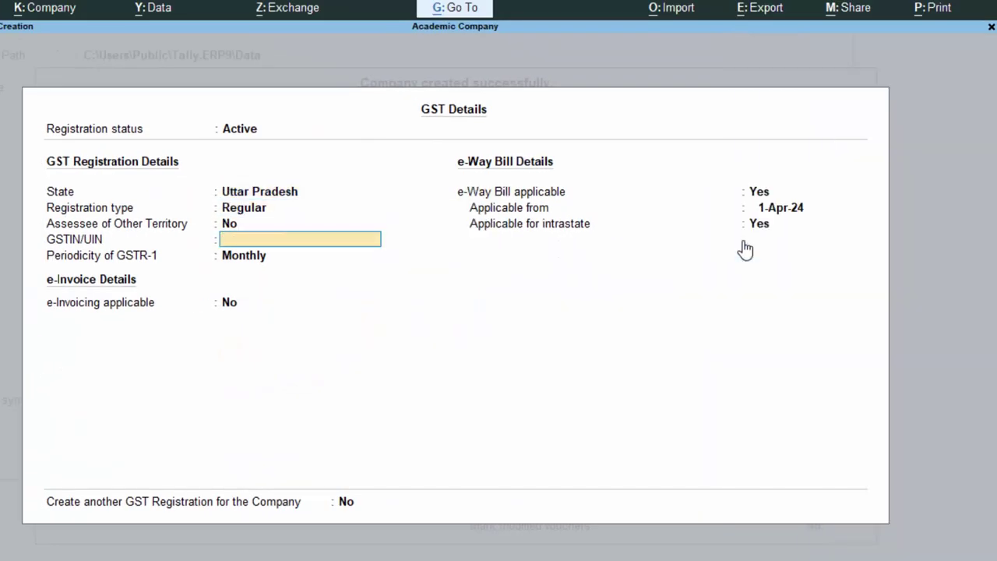
text(AAADSFFKJFSDJ85)
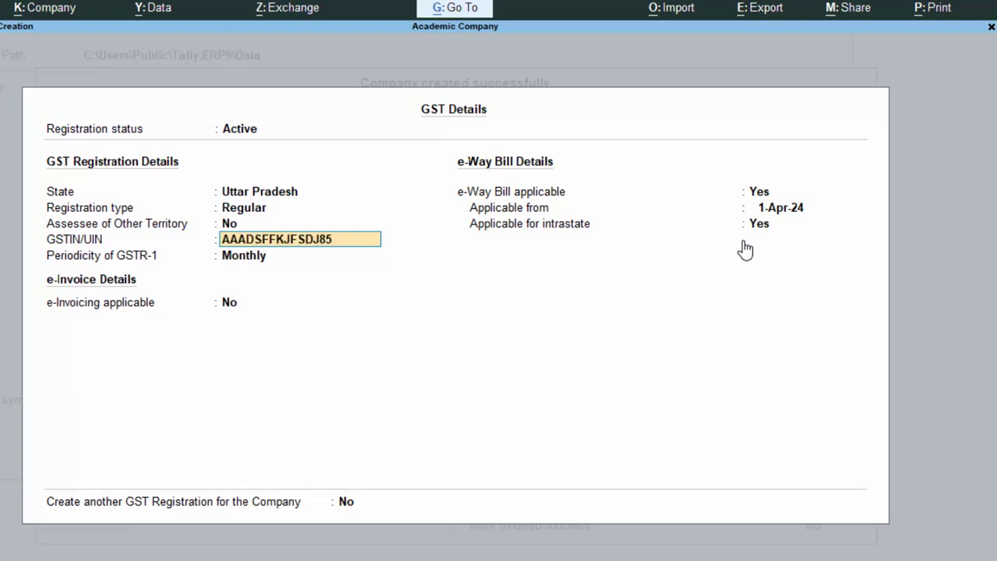
key(Return)
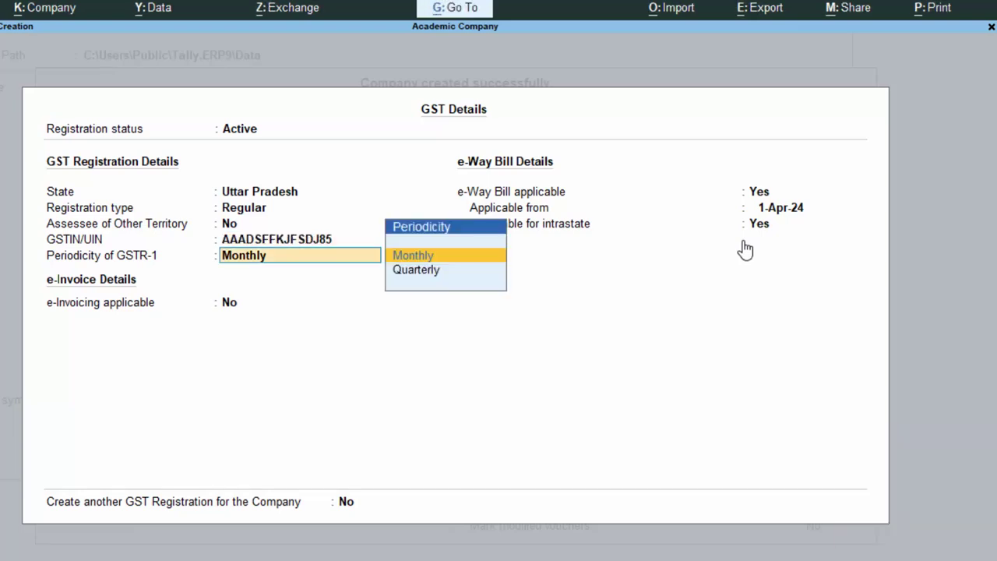
key(Return)
key(Return)
key(Return)
key(Return)
key(Return)
key(Return)
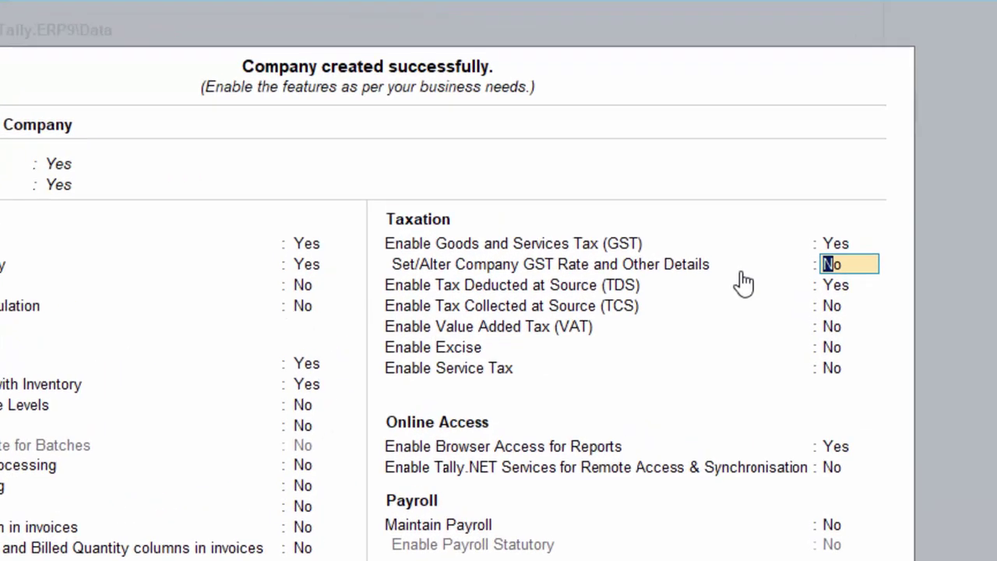
- Set Set/Alter Company GST Rate and Other Details to Yes and specify HSN/SAC 43223344 without a description
text(y)
key(Return)
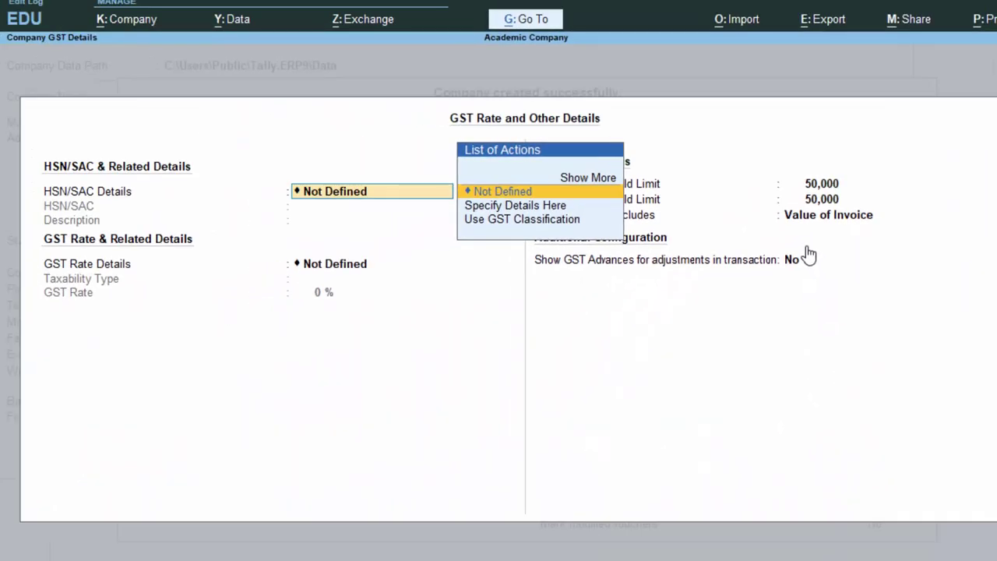
key(Down)
key(Return)
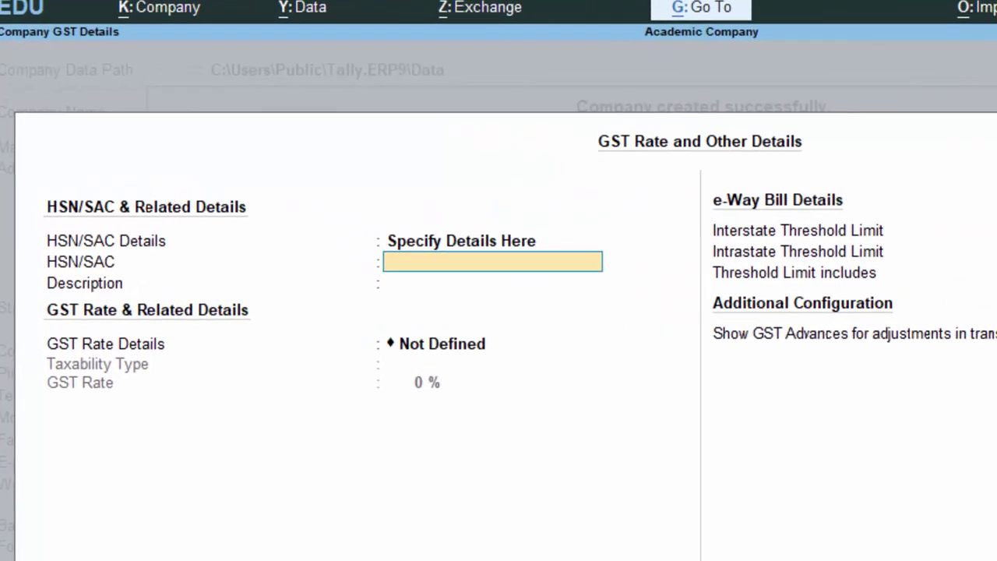
text(43223)
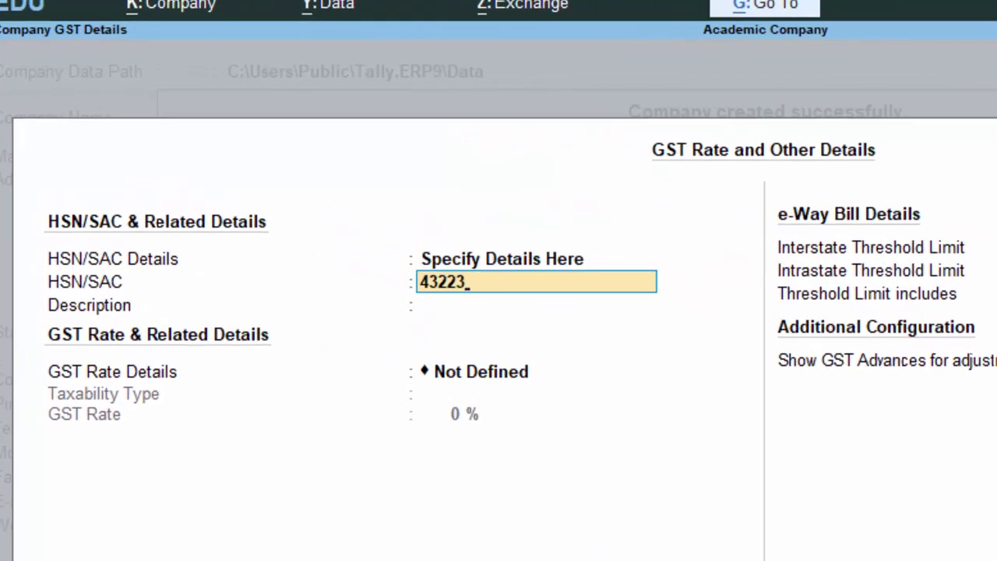
text(344)
key(Return)
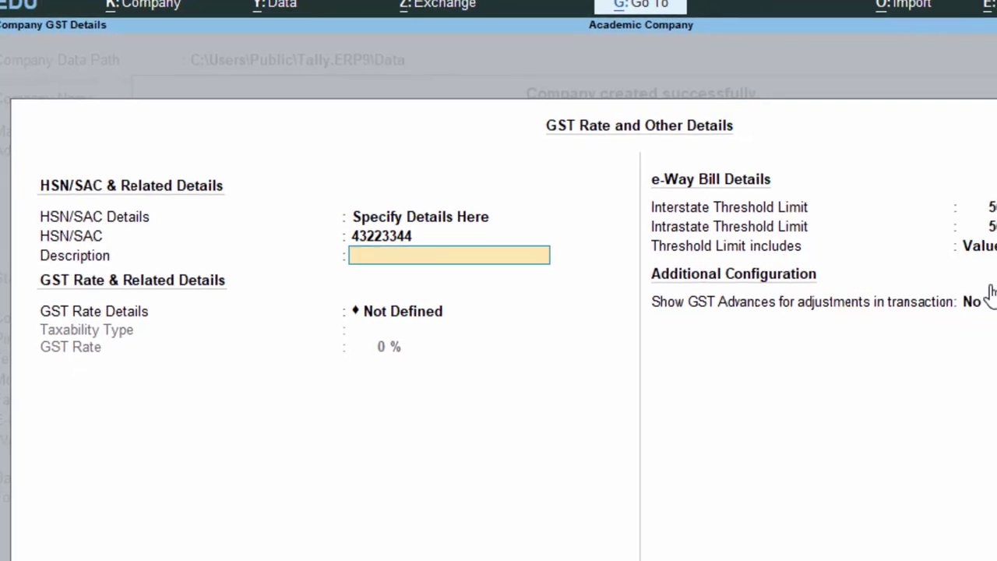
key(Return)
- Specify a taxable GST rate of 12% for the company, keep the default e-Way Bill limits, and save the rate details
key(Down)
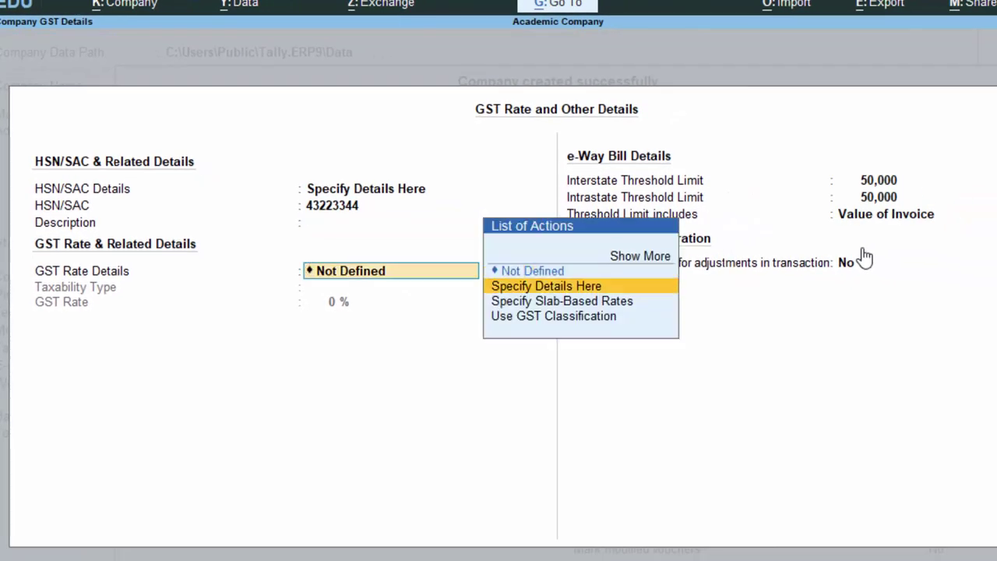
key(Return)
key(Return)
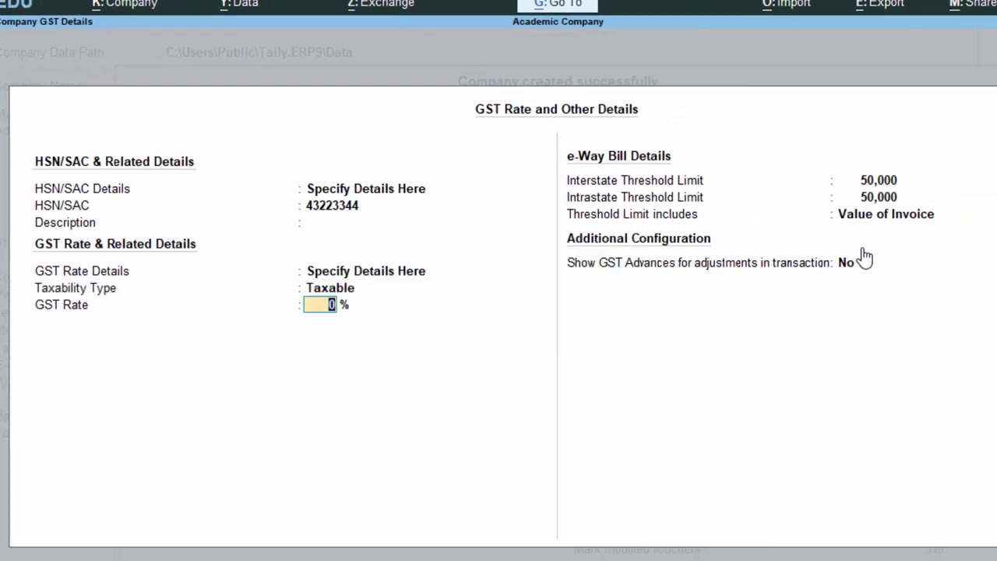
text(12)
key(Return)
key(Return)
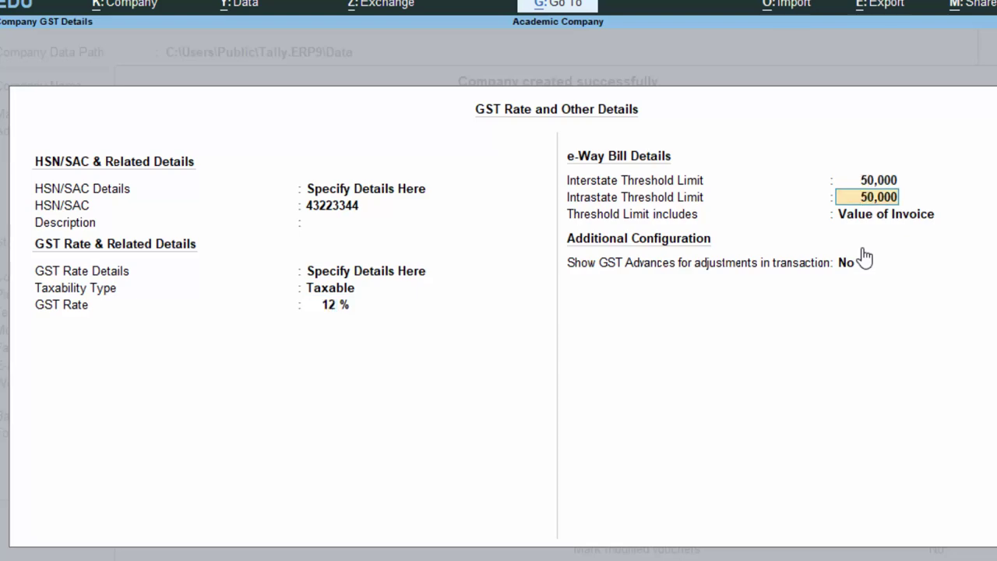
key(Return)
key(Return)
key(Return)
key(y)
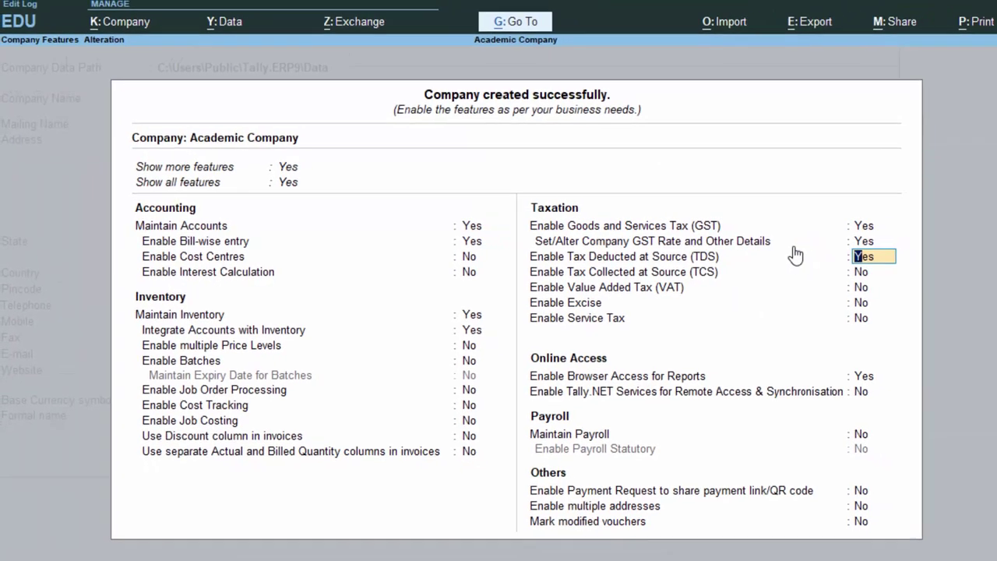
key(Return)
key(Return)
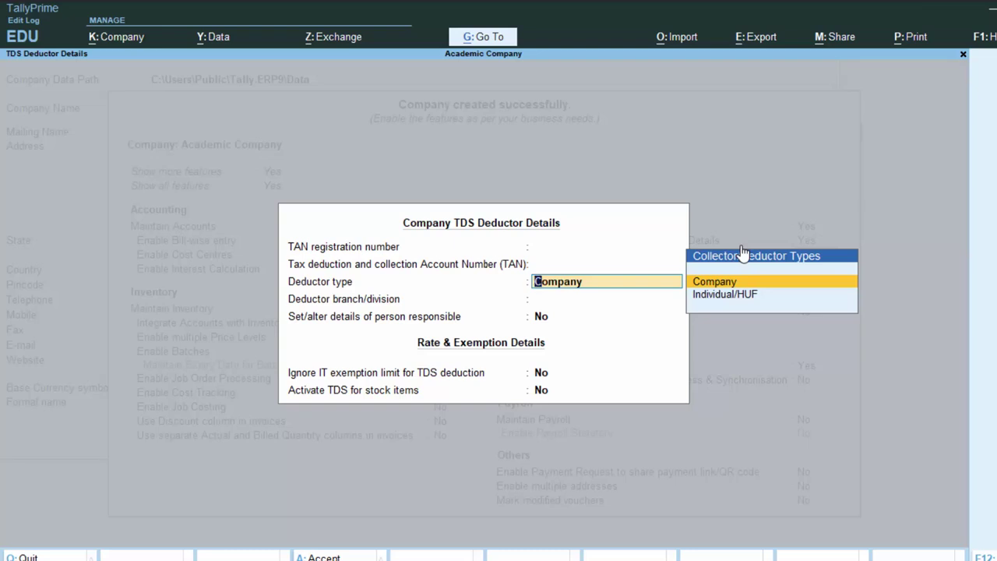
key(Escape)
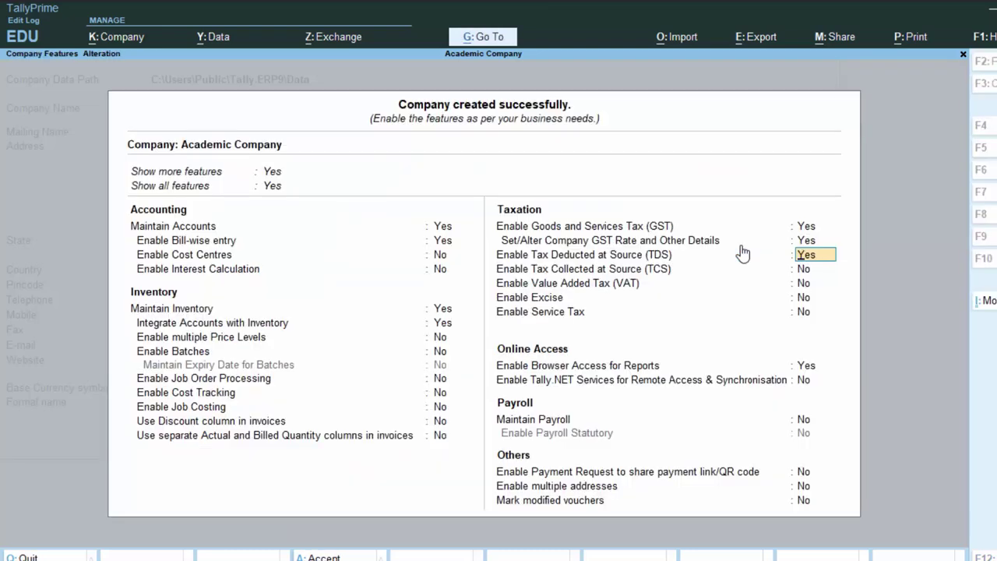
- Disable Tax Deducted at Source (TDS), keep the remaining feature settings, and save Academic Company's features
text(n)
key(Return)
key(Return)
key(Return)
key(Return)
key(Return)
key(Return)
key(Return)
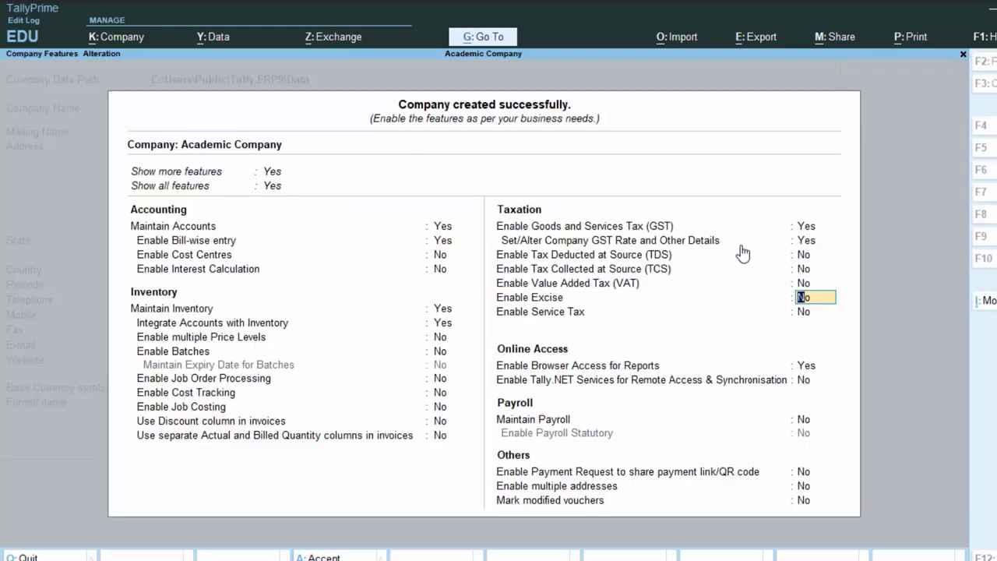
key(Return)
key(Return)
key(Return)
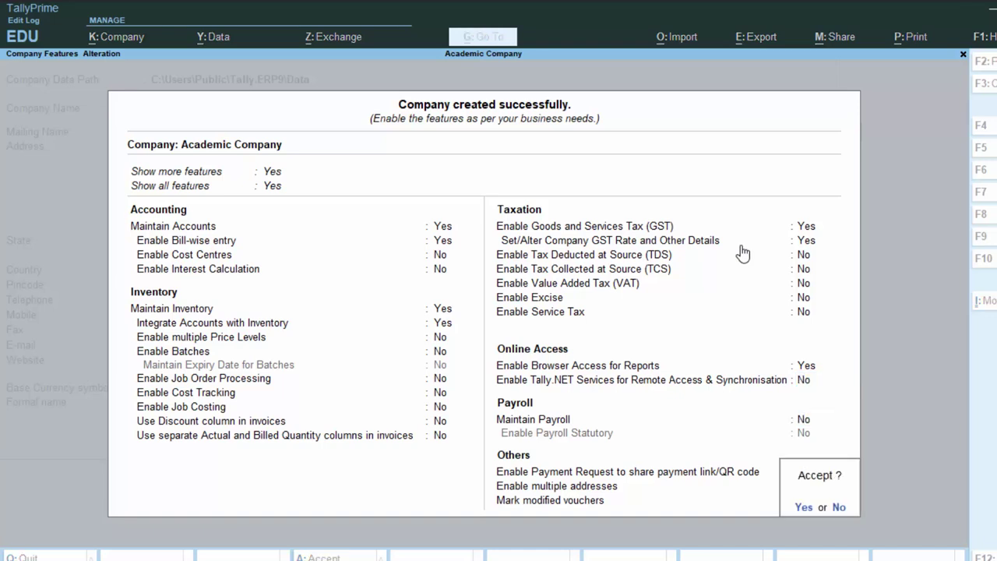
key(Return)
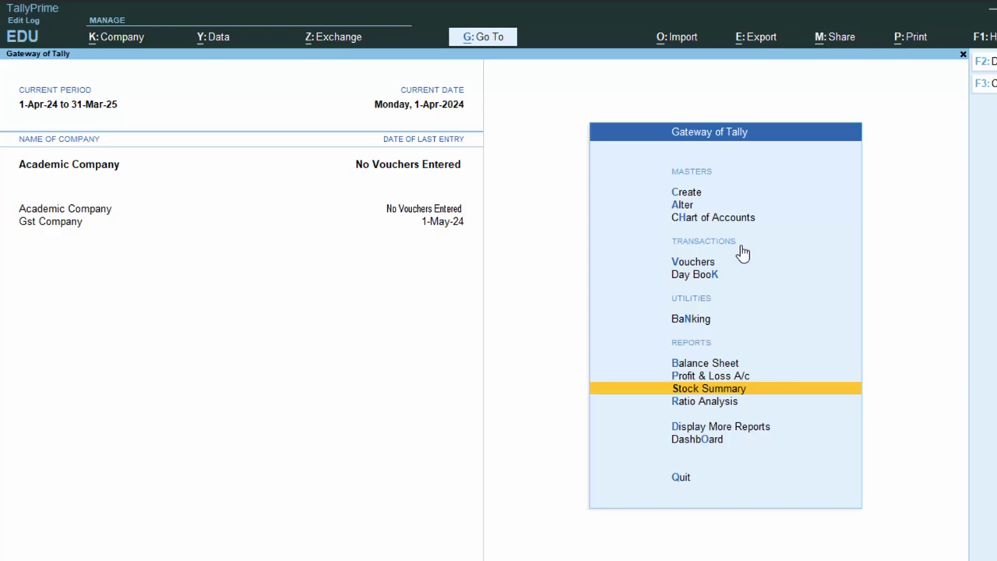
- Start a sales voucher in Academic Company with Cash as the party, accepting blank dispatch details and the default party details
key(v)
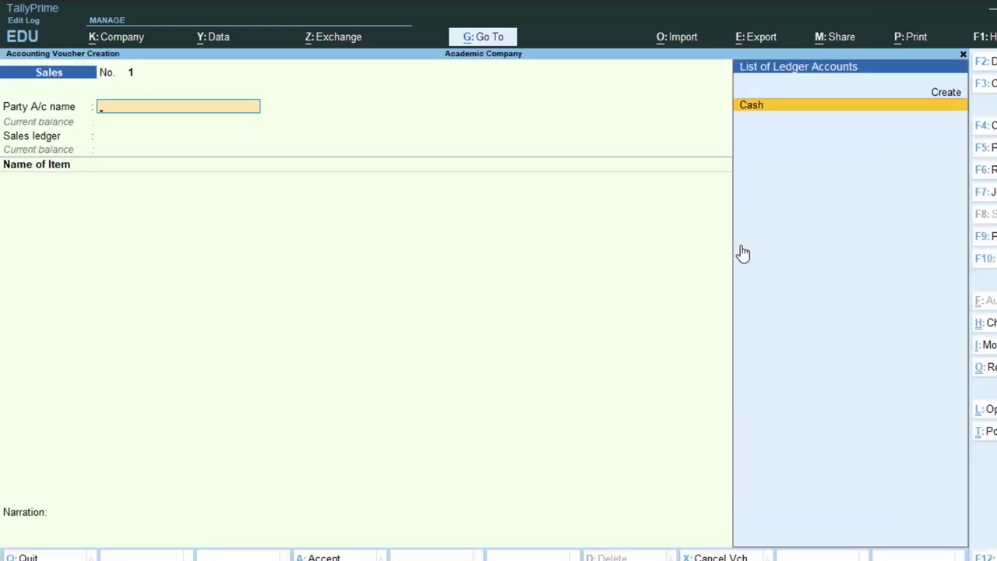
key(Return)
key(Return)
key(Return)
key(Return)
key(Return)
key(Return)
key(Return)
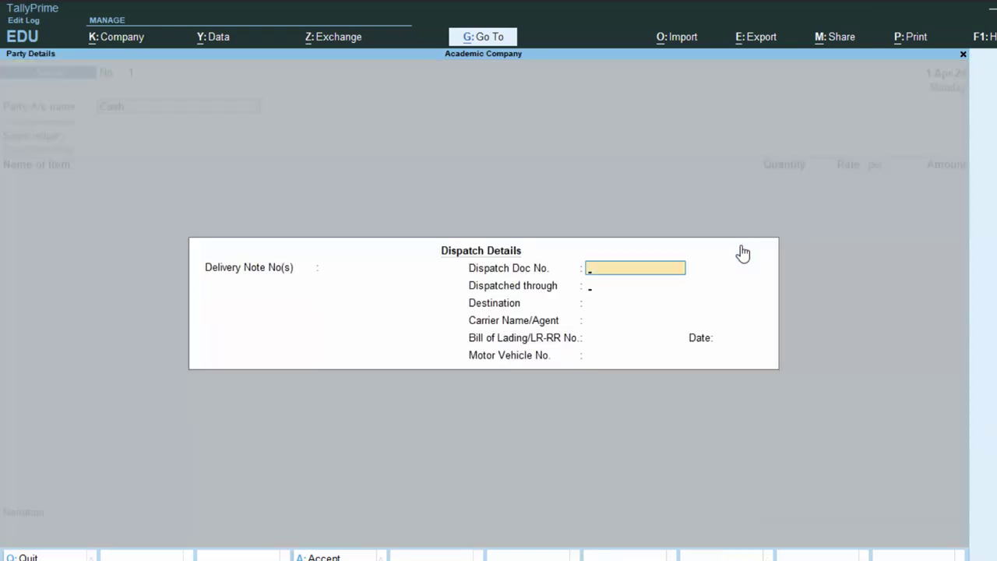
key(Return)
key(Return)
key(Return)
key(Return)
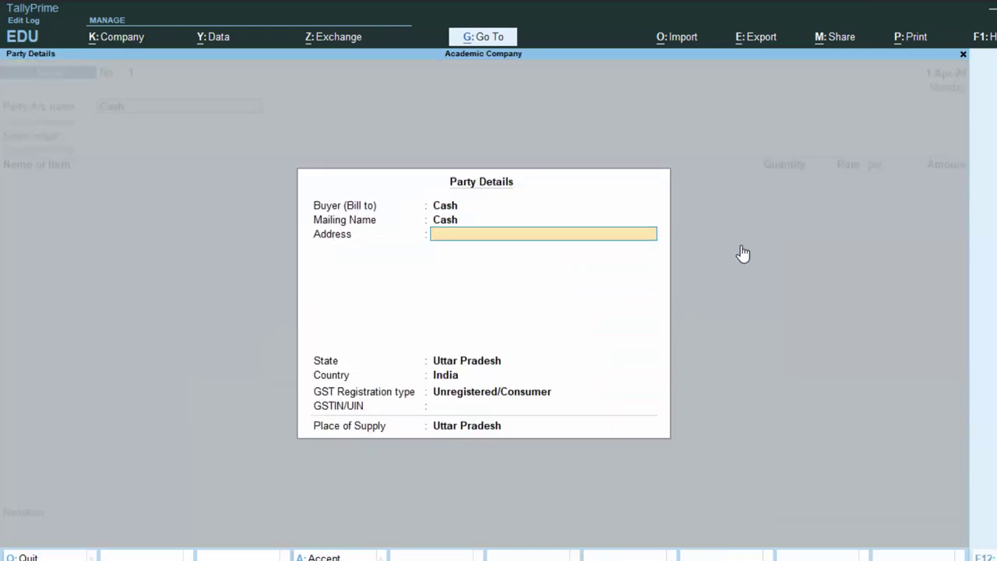
key(Return)
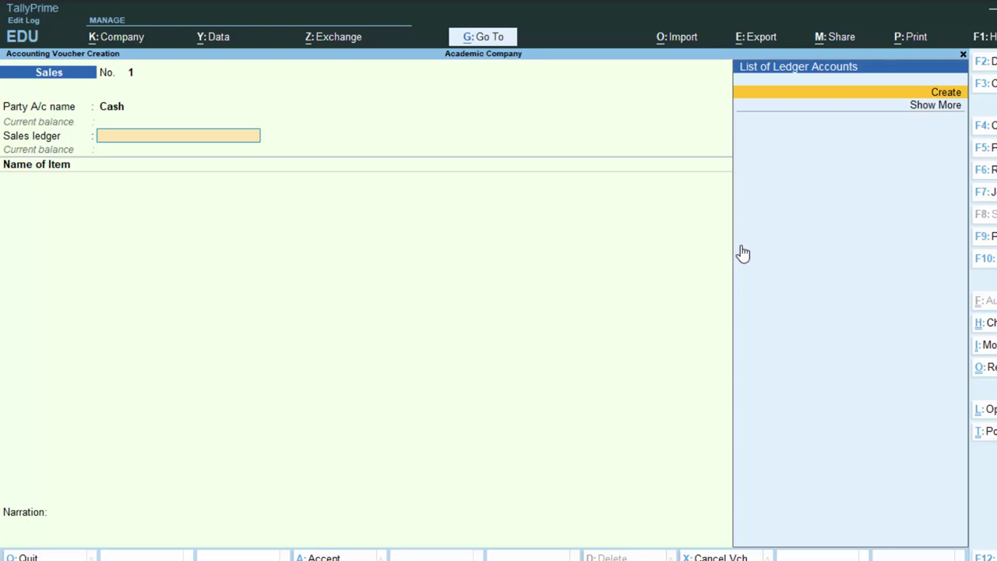
- Create the sales ledger Sales A/c under Sales Accounts with HSN/SAC and GST rate as per Company/Group, and use it in the voucher
key(alt+c)
text(Sale)
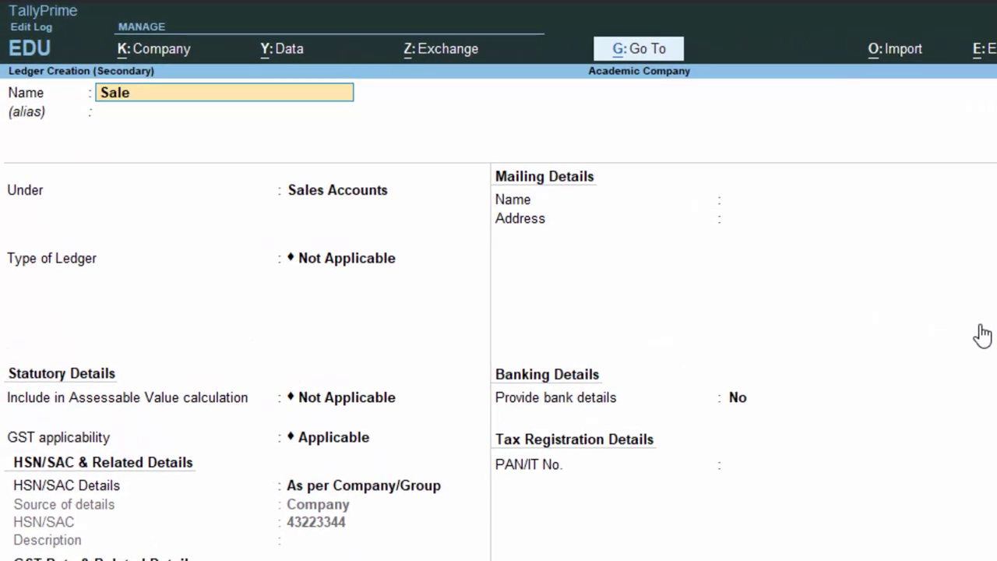
text(s A/c)
key(Return)
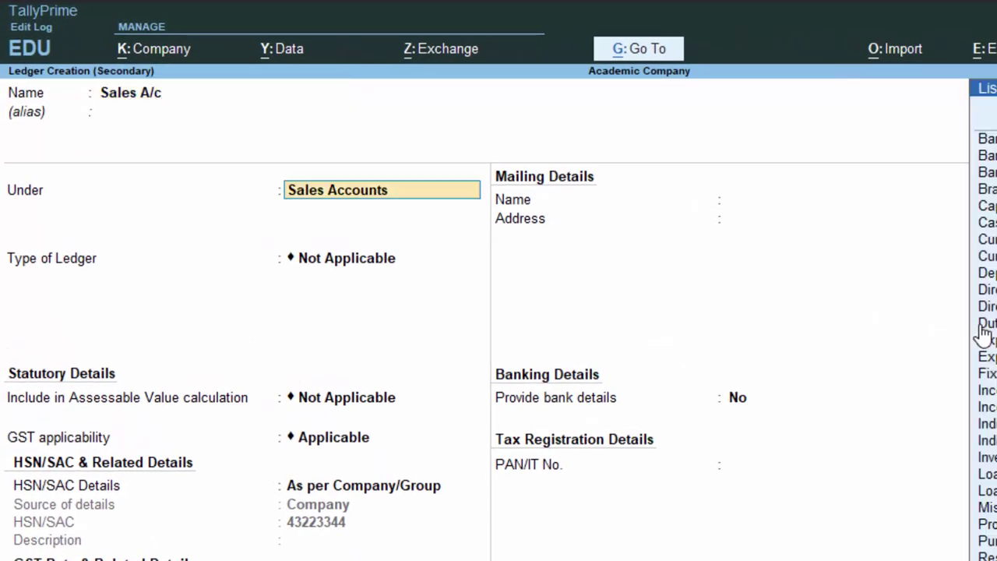
key(Return)
key(Return)
key(Return)
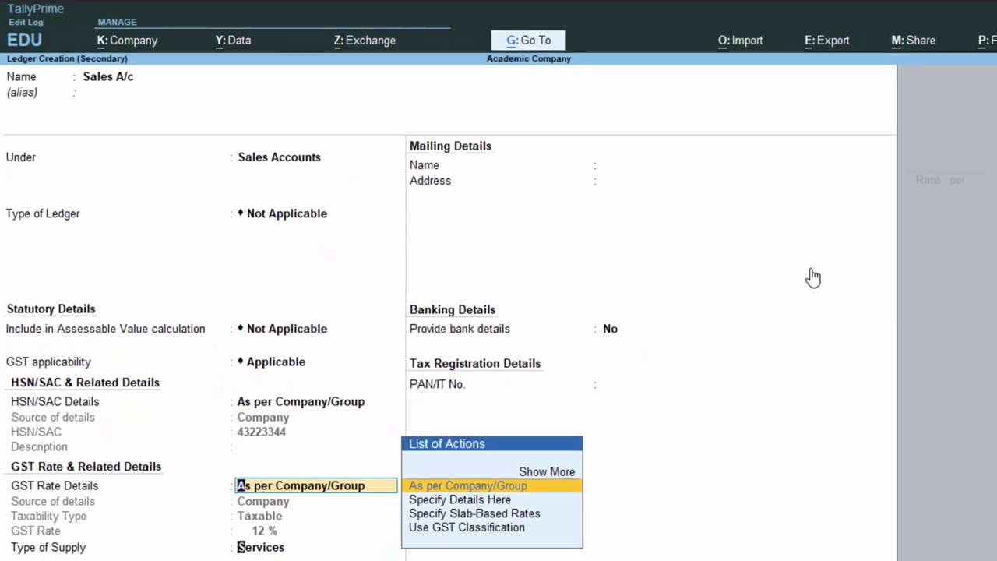
key(Return)
key(Return)
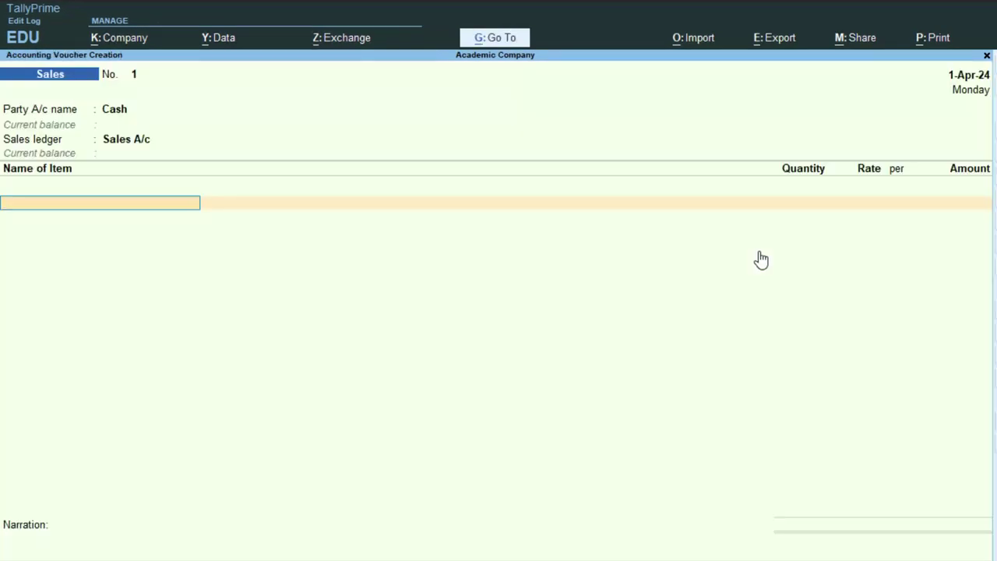
- Start a new stock item from the sales voucher, named Keybaord, without an alias and under Primary
key(alt+c)
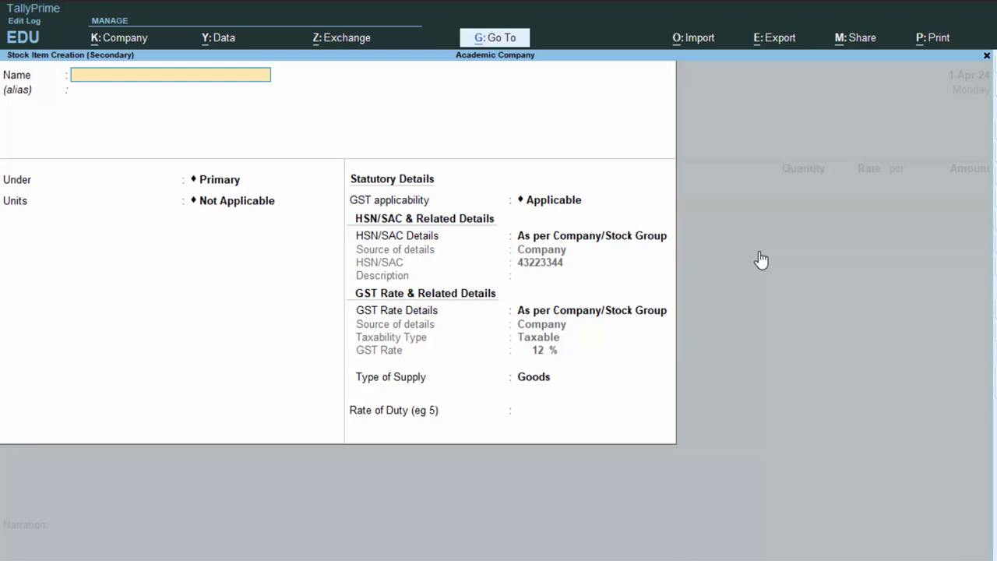
text(Keybao)
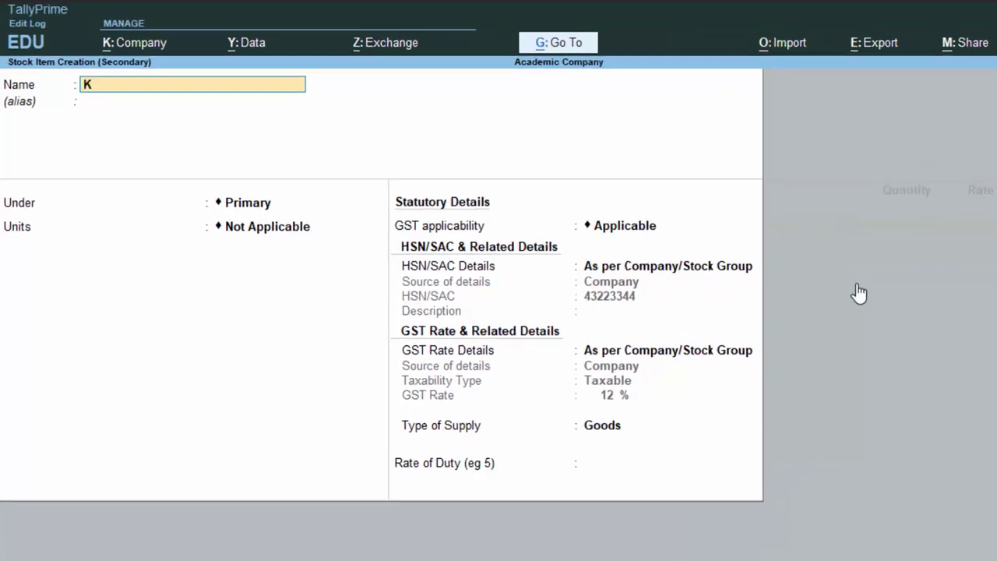
text(rd)
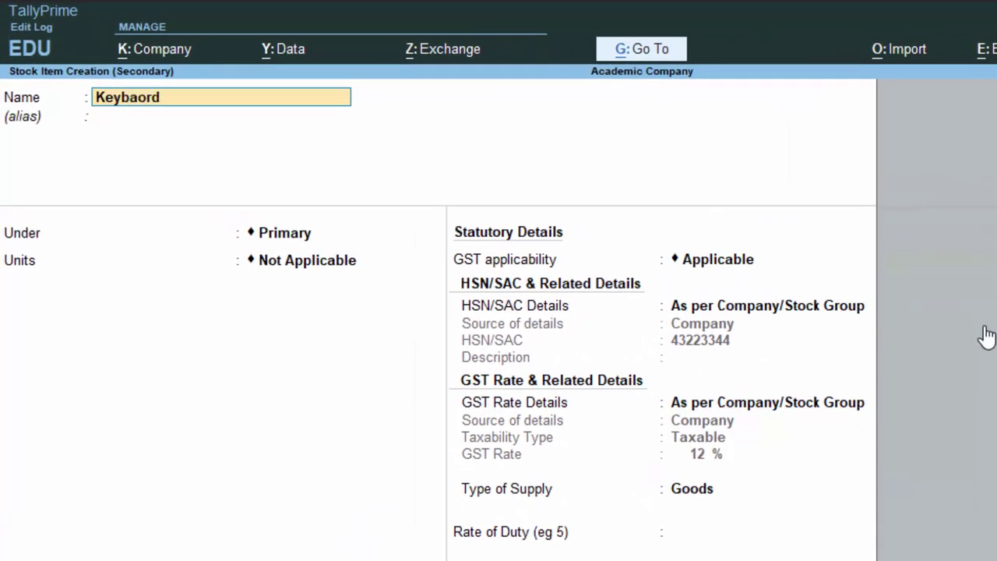
key(Return)
key(Return)
key(Return)
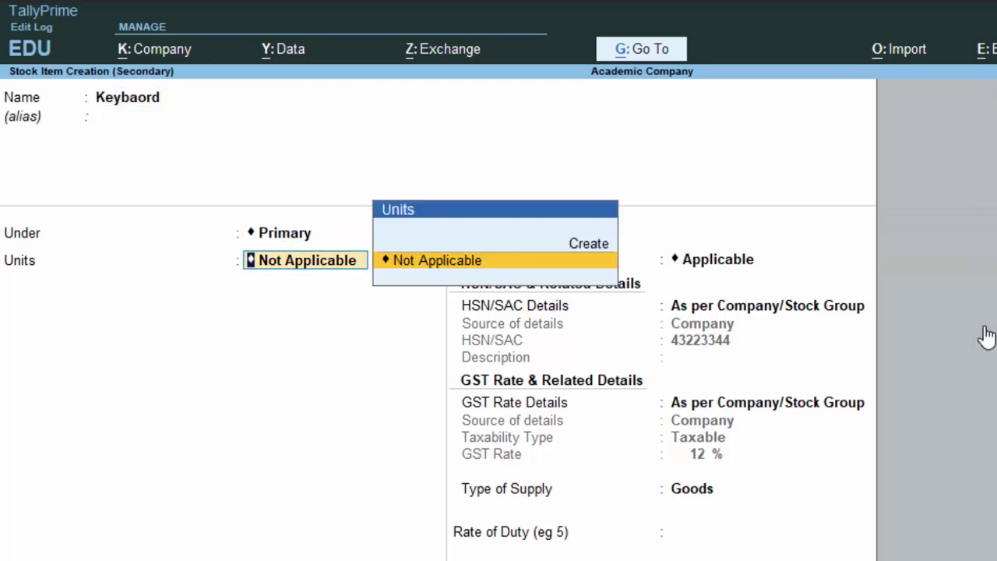
- Create the simple unit nos with formal name Numbers, UQC NOS-NUMBERS and 0 decimal places, and assign it to the stock item
key(alt+c)
text(nos)
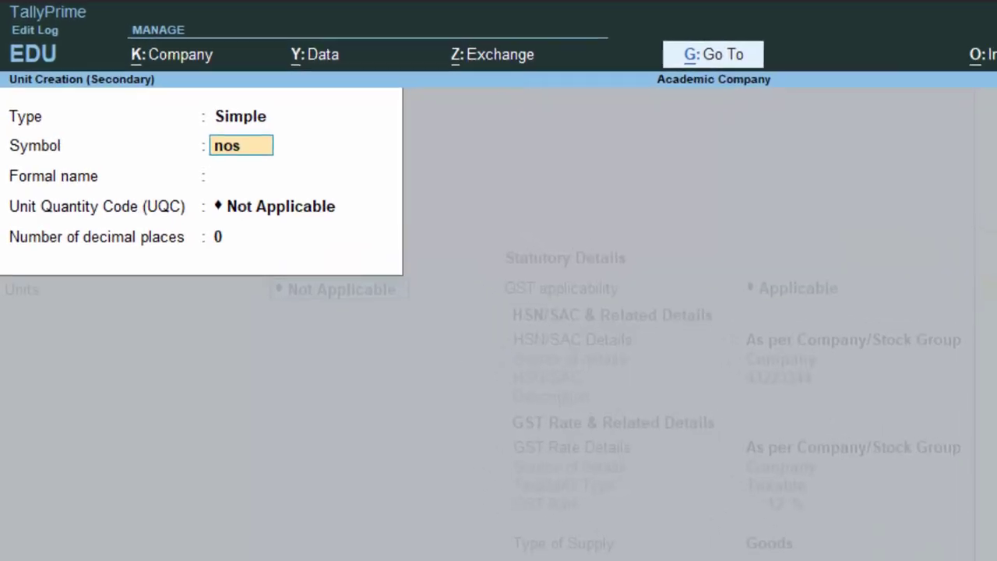
key(Return)
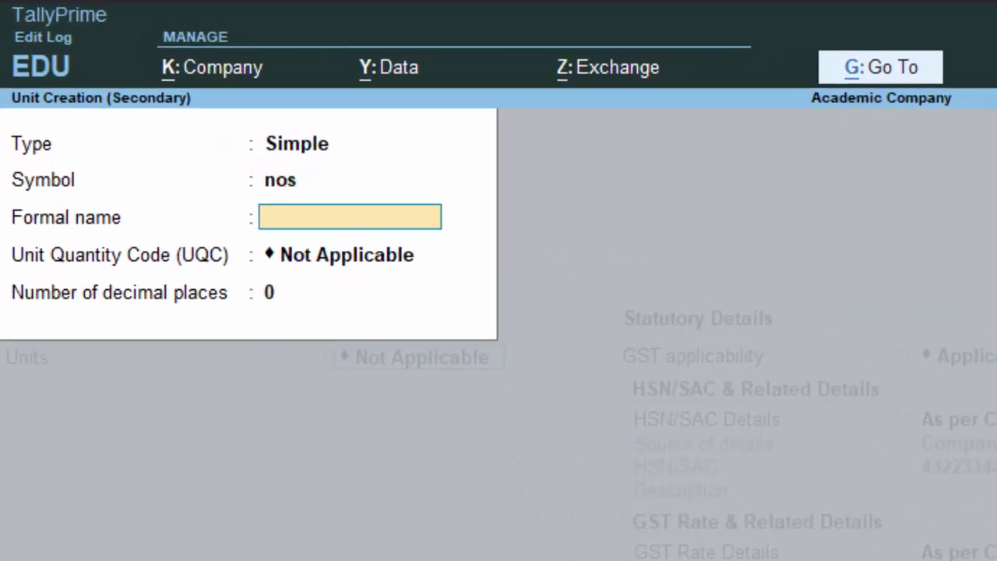
text(Numbers)
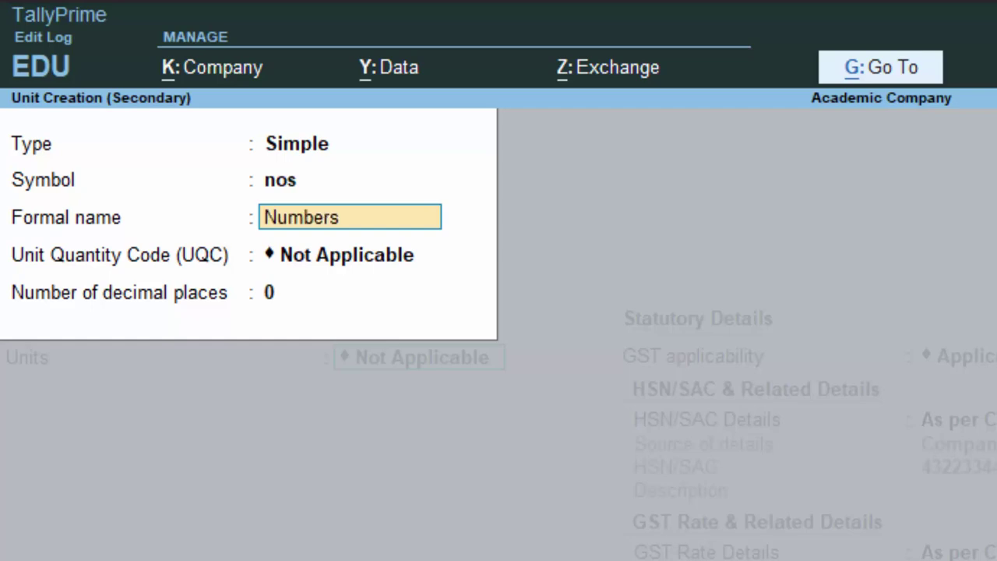
key(Return)
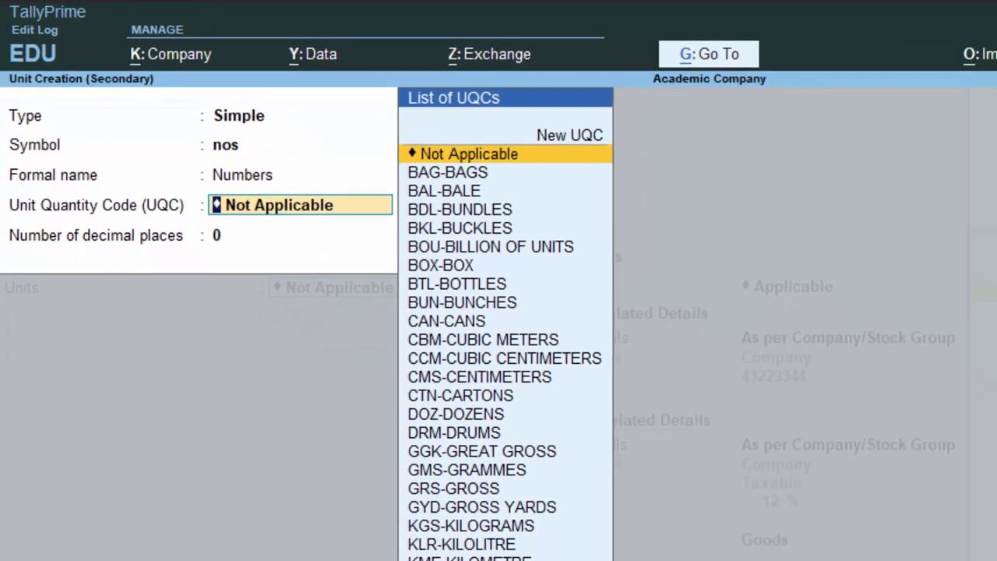
text(n)
key(Return)
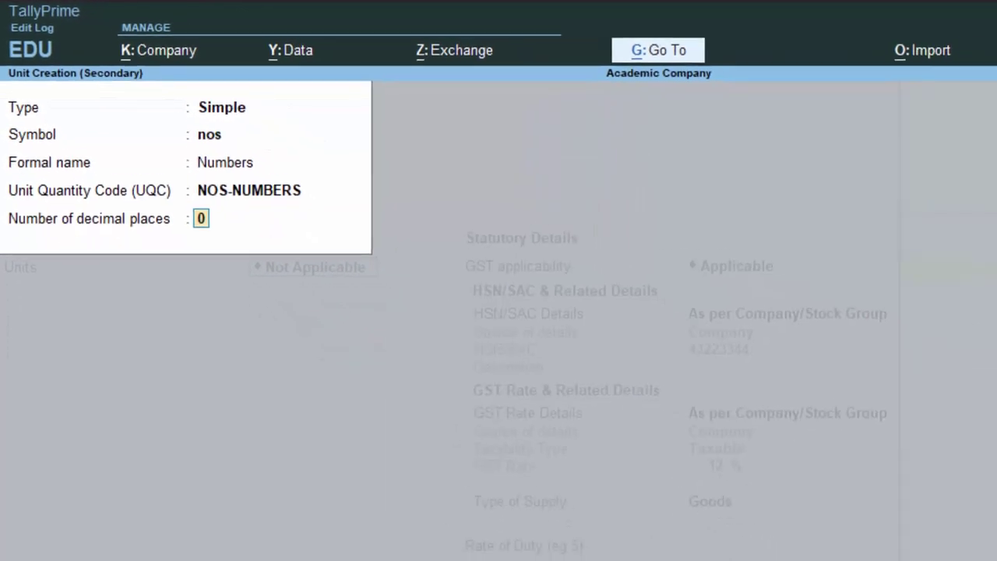
key(Return)
key(Return)
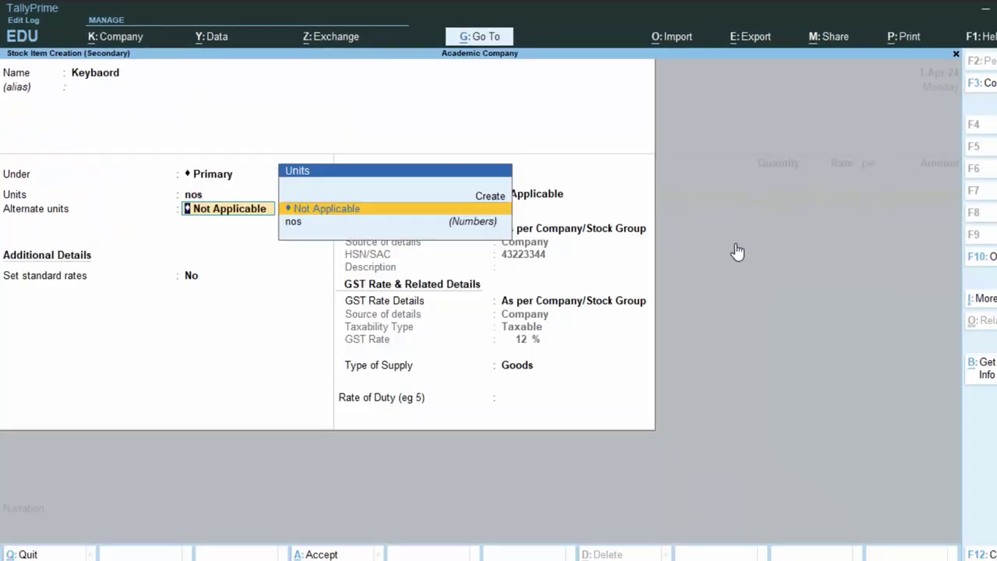
- Keep alternate units Not Applicable, no standard rates, company-level GST details and Goods as the supply type, and save the stock item
key(Return)
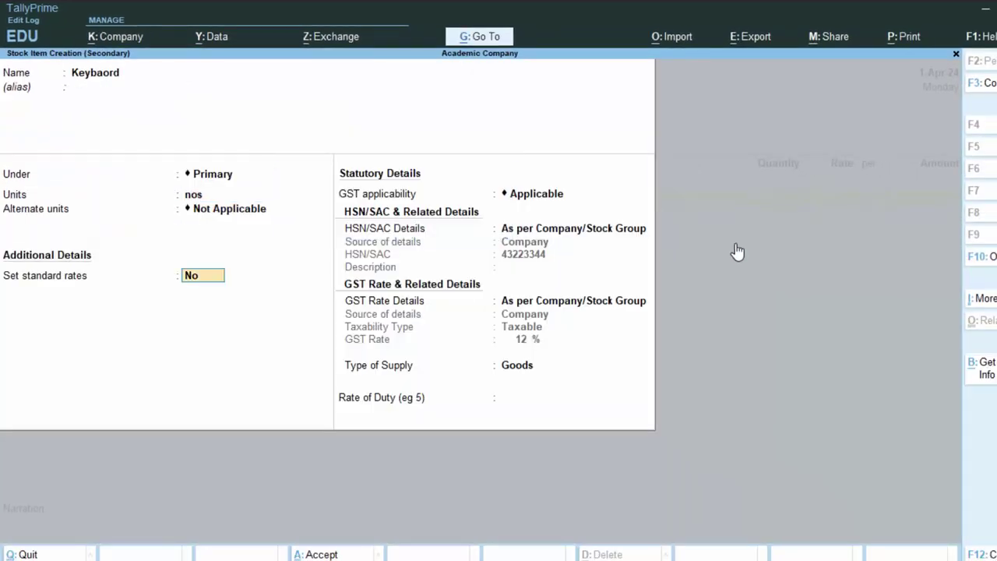
key(Return)
key(Return)
key(Return)
key(Return)
key(Return)
key(Return)
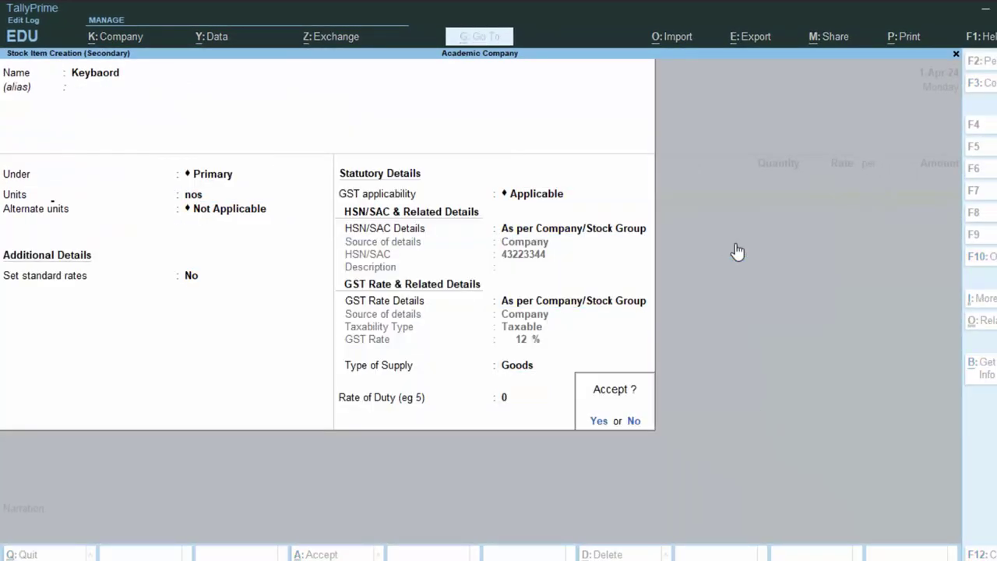
key(Return)
- Enter a quantity of 50 nos for the Keybaord item in the sales voucher
text(50)
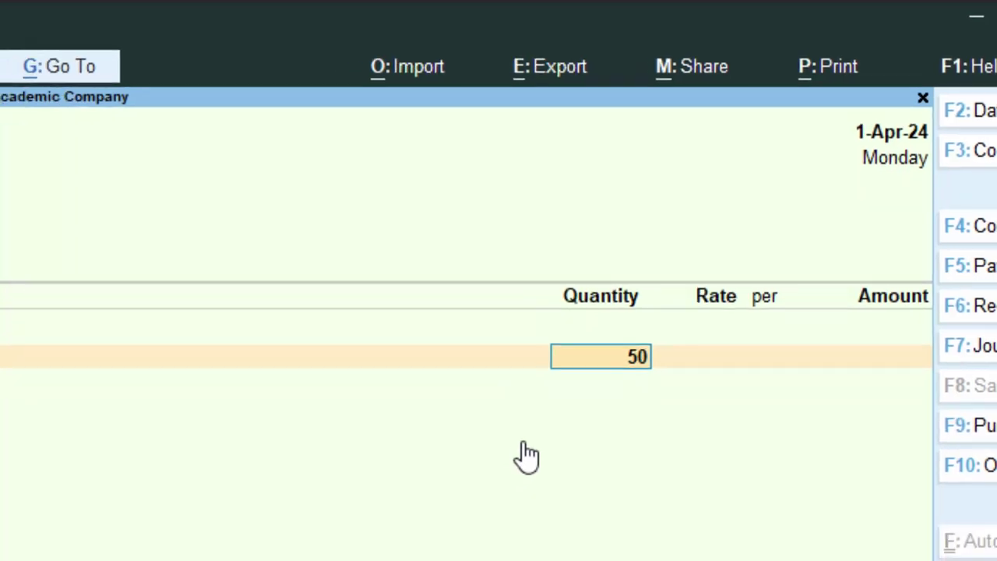
key(Return)
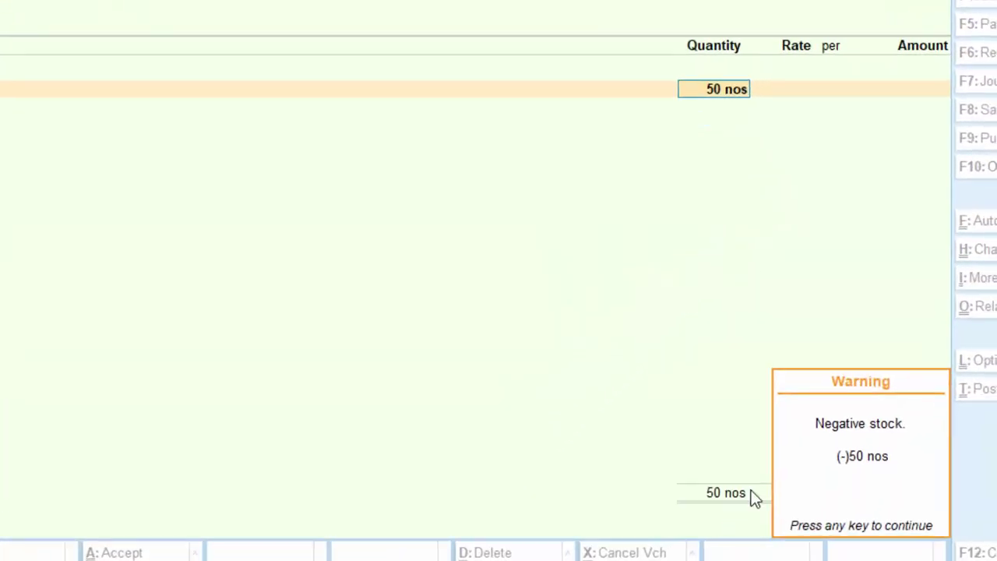